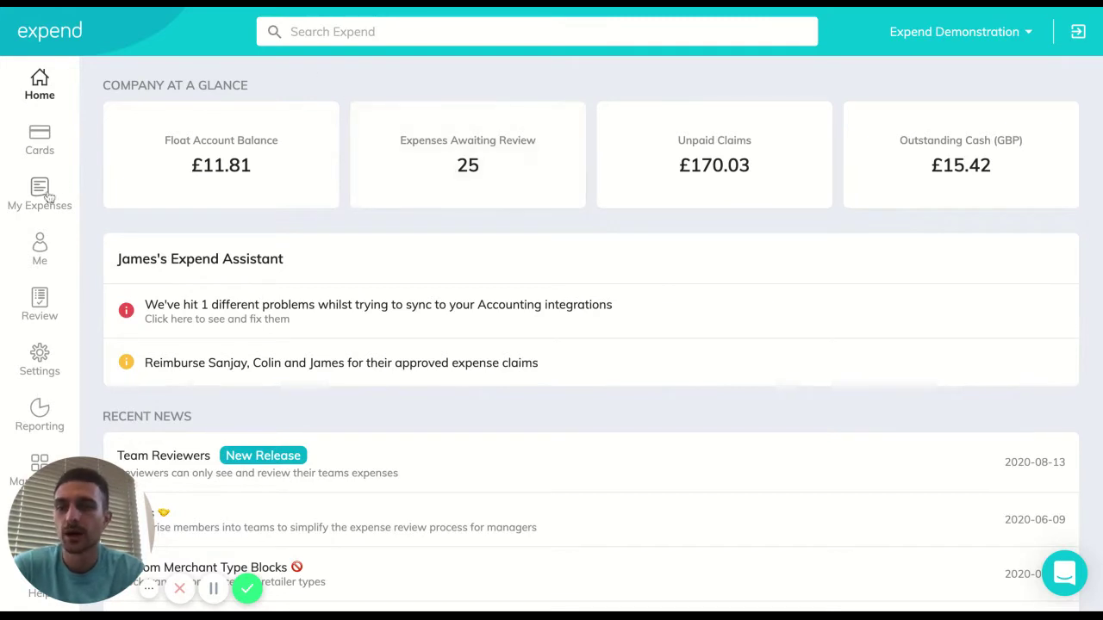
- Scroll down the Expend home dashboard to review the company overview
{"action": "scroll", "coordinate": [43, 259], "scroll_direction": "down", "scroll_amount": 1}
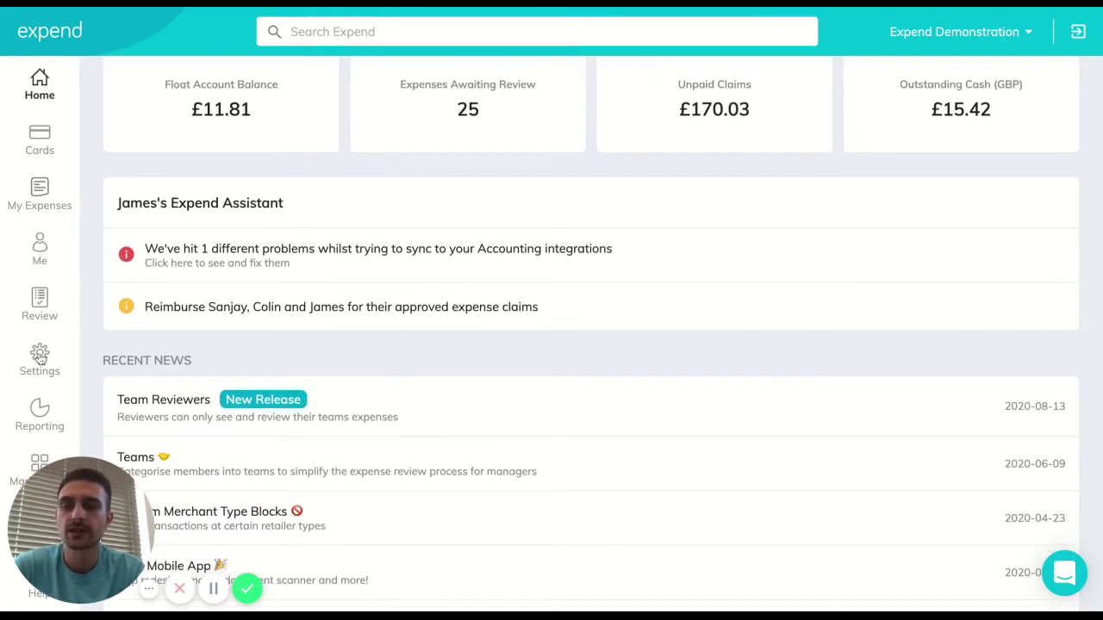
- Go to Settings and open the Categories page, scanning its 20 expense categories
{"action": "left_click", "coordinate": [40, 357]}
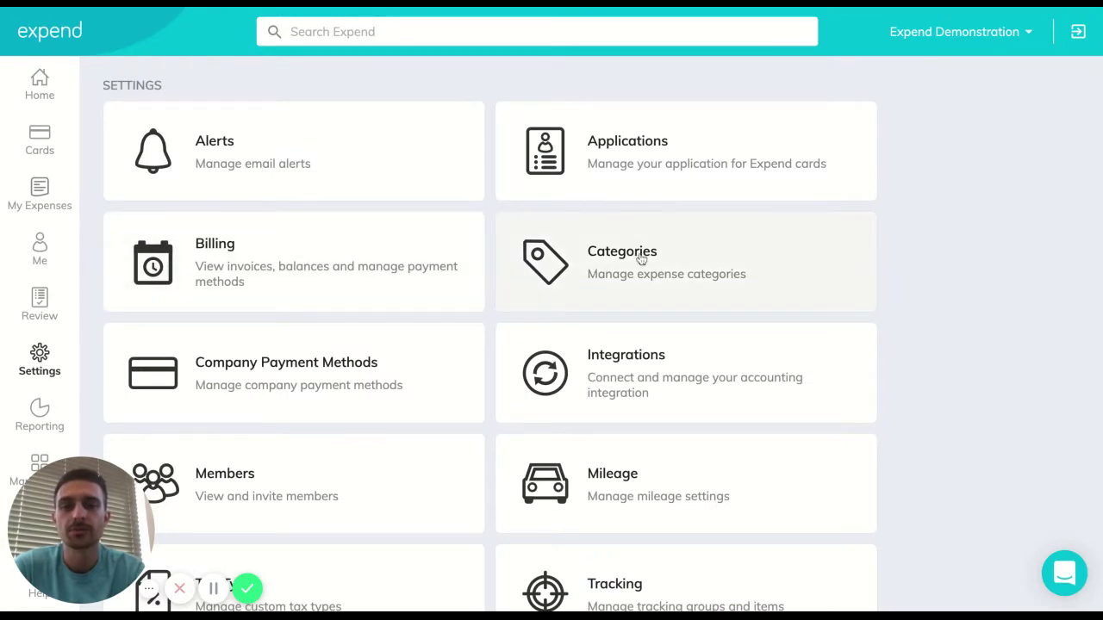
{"action": "left_click", "coordinate": [642, 259]}
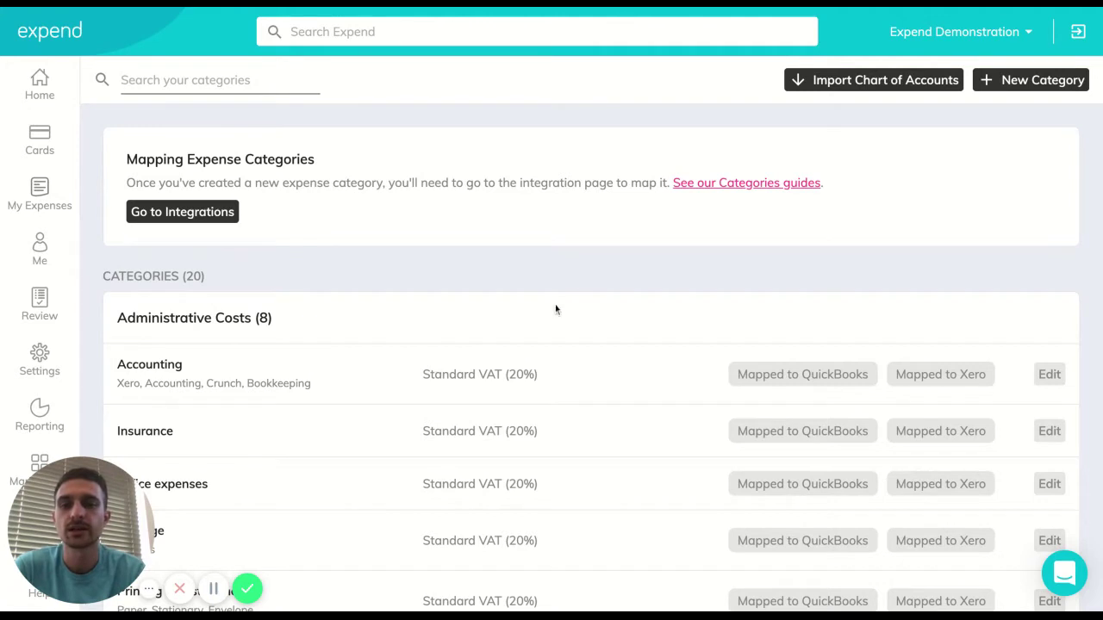
{"action": "scroll", "coordinate": [540, 357], "scroll_direction": "down", "scroll_amount": 1}
{"action": "scroll", "coordinate": [539, 359], "scroll_direction": "up", "scroll_amount": 1}
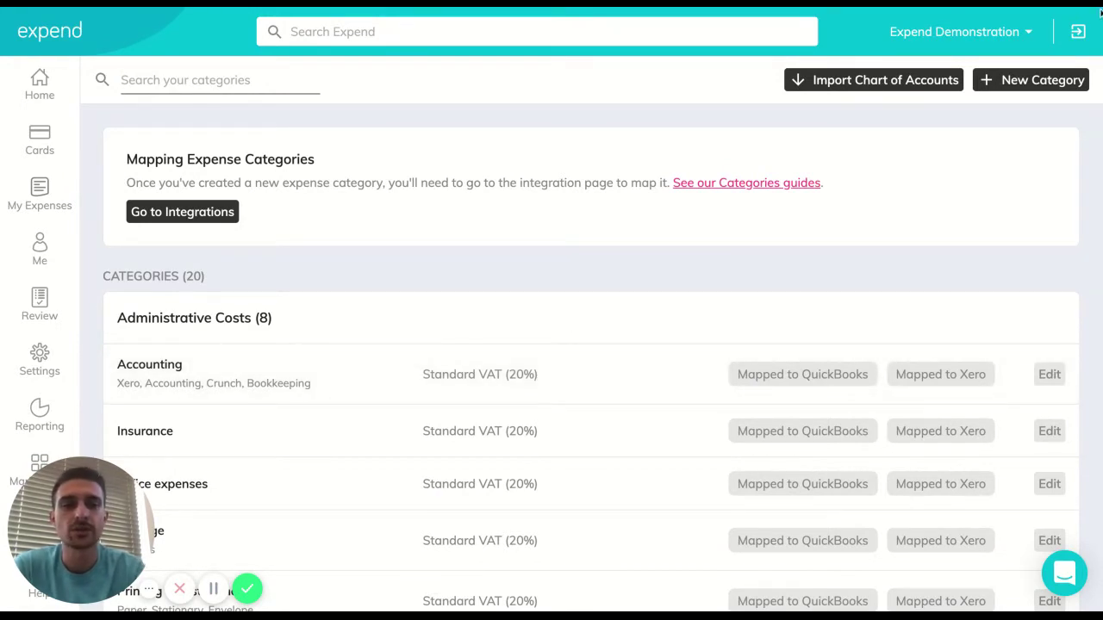
- Add category 'Test' with Zero rated (0%) tax, Other group and search term Test
{"action": "left_click", "coordinate": [1021, 80]}
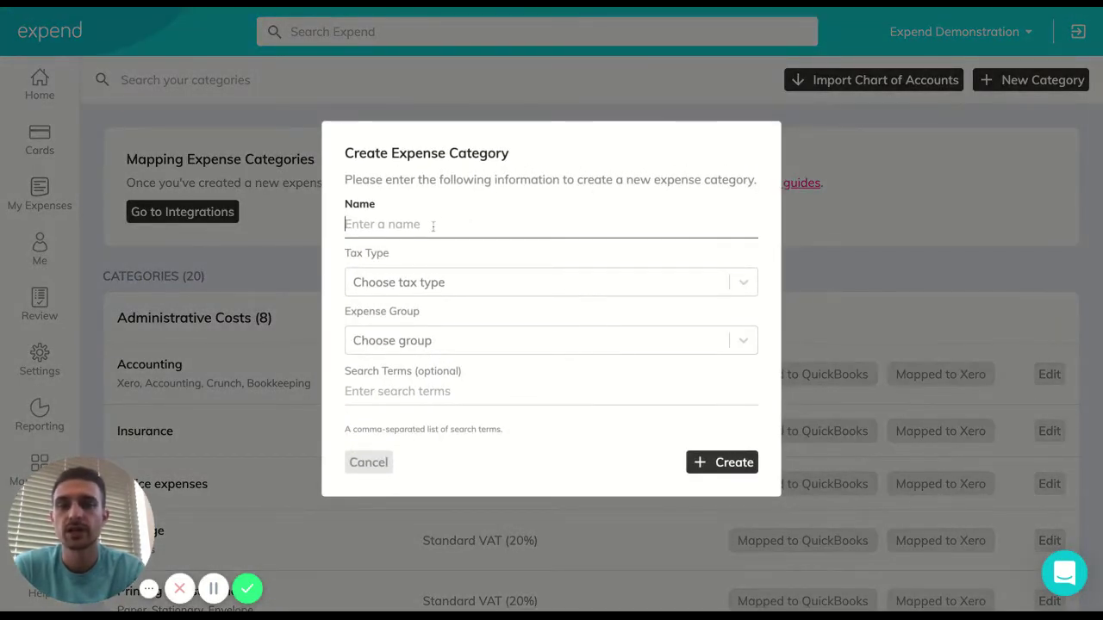
{"action": "type", "text": "Test"}
{"action": "left_click", "coordinate": [423, 283]}
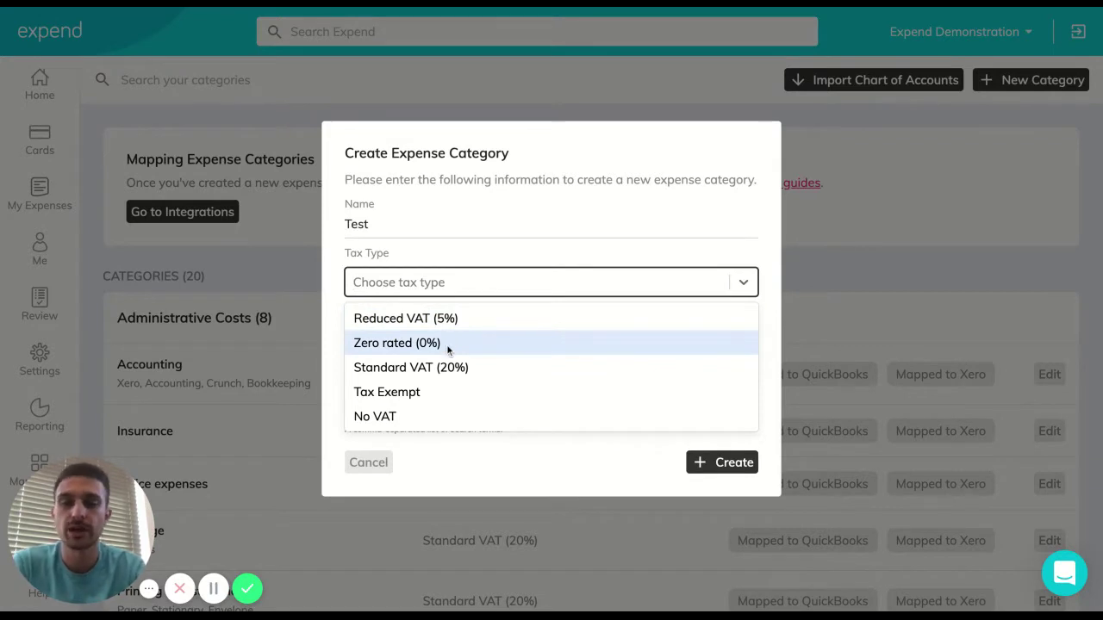
{"action": "left_click", "coordinate": [458, 343]}
{"action": "left_click", "coordinate": [436, 346]}
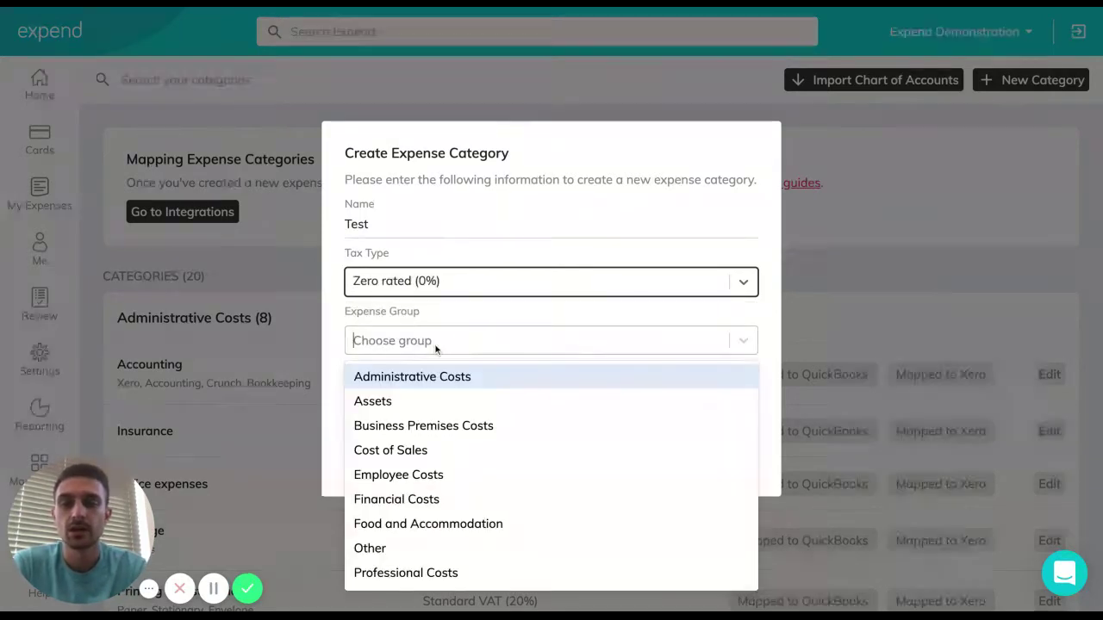
{"action": "scroll", "coordinate": [439, 513], "scroll_direction": "down", "scroll_amount": 2}
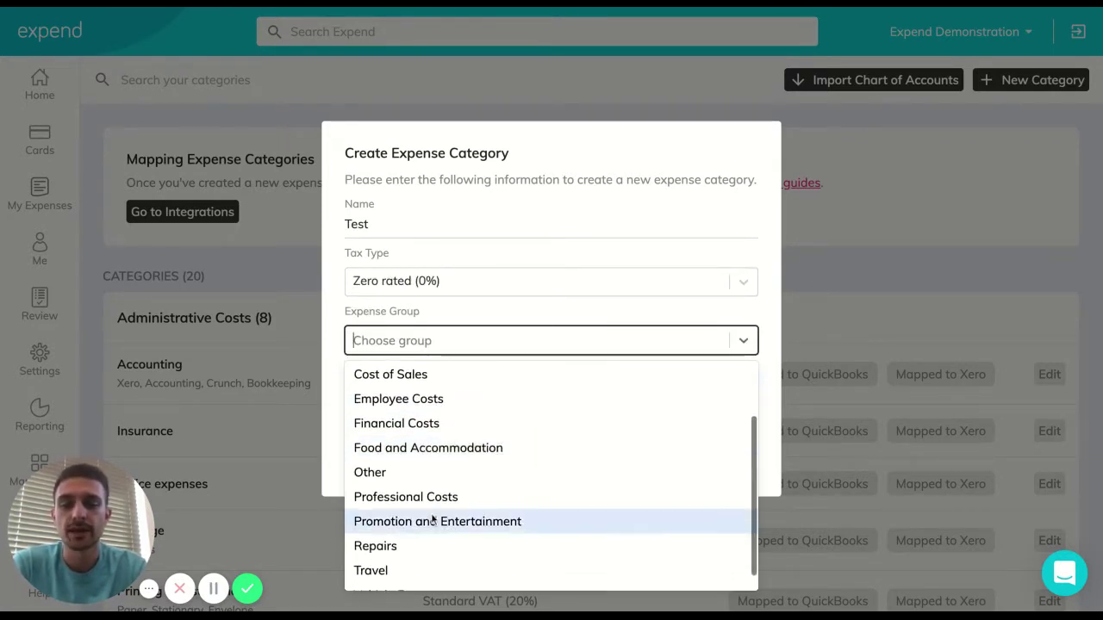
{"action": "left_click", "coordinate": [433, 457]}
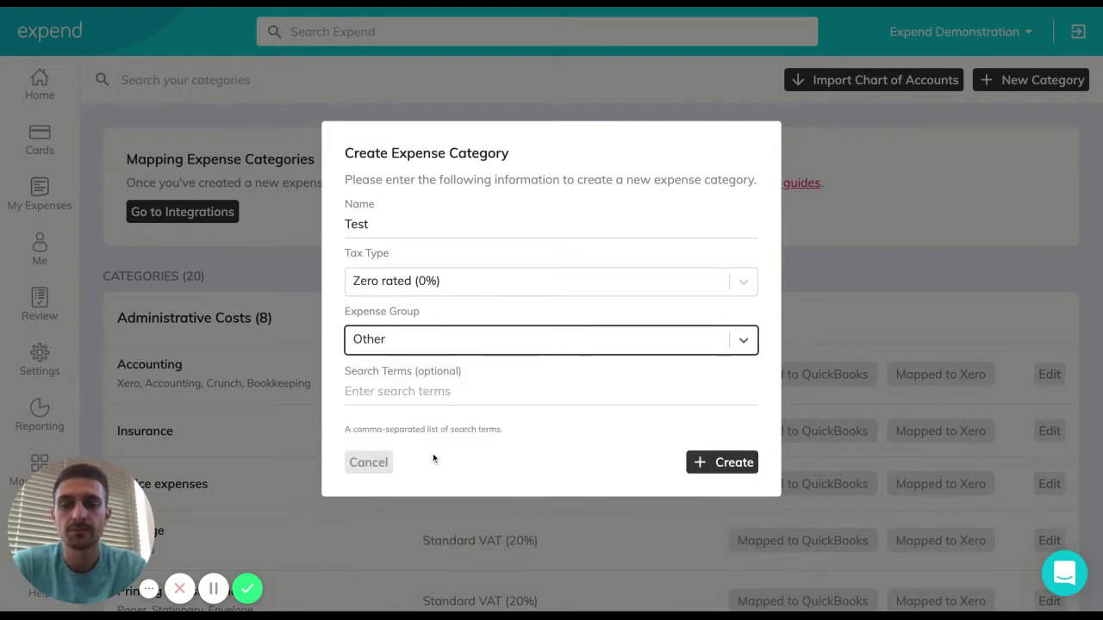
{"action": "left_click", "coordinate": [432, 392]}
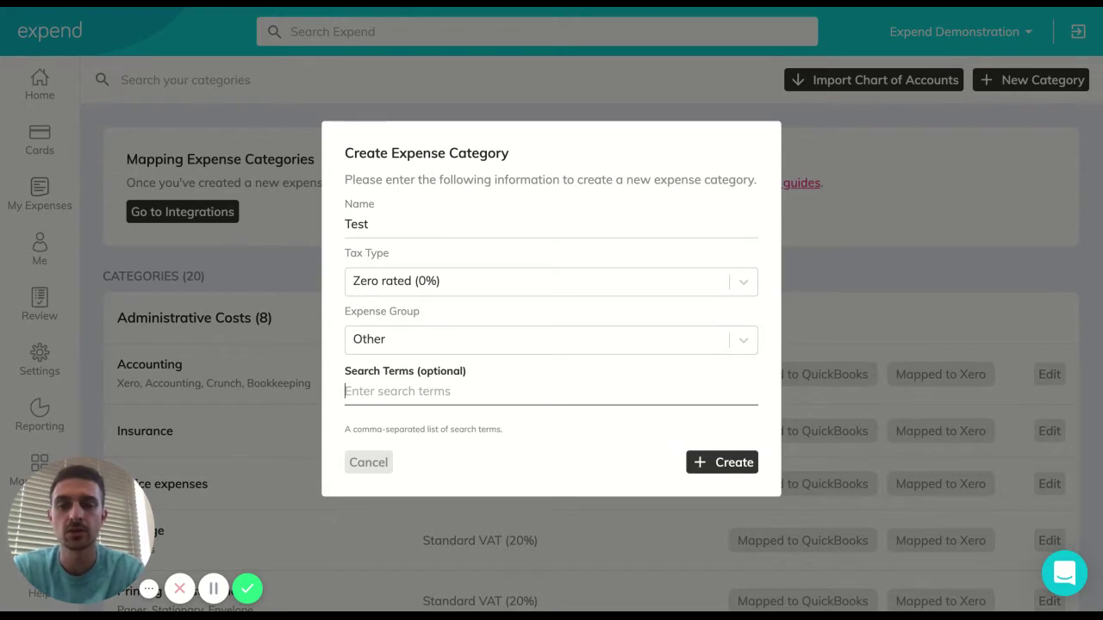
{"action": "type", "text": "Test"}
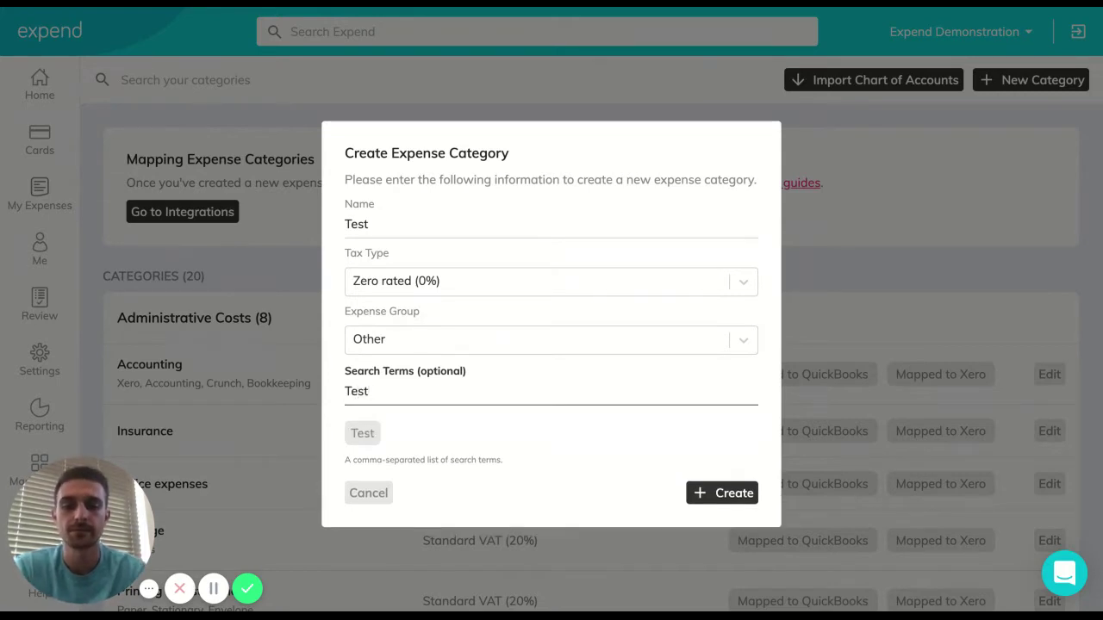
{"action": "left_click", "coordinate": [702, 498]}
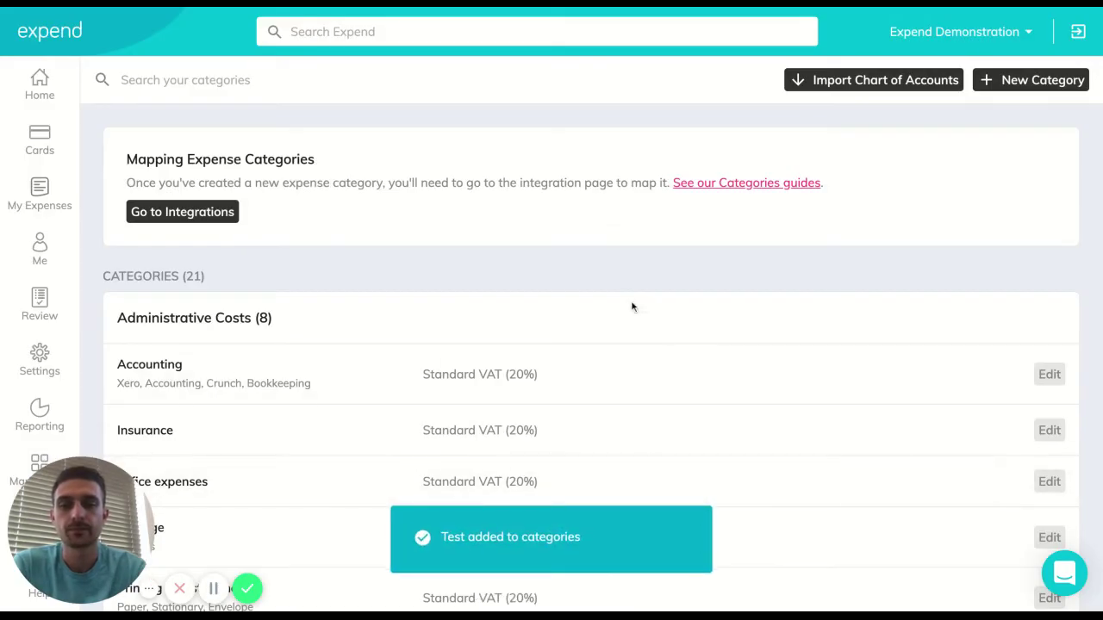
- Scroll through the 21-category list down to the Subscriptions row
{"action": "scroll", "coordinate": [616, 310], "scroll_direction": "down", "scroll_amount": 2}
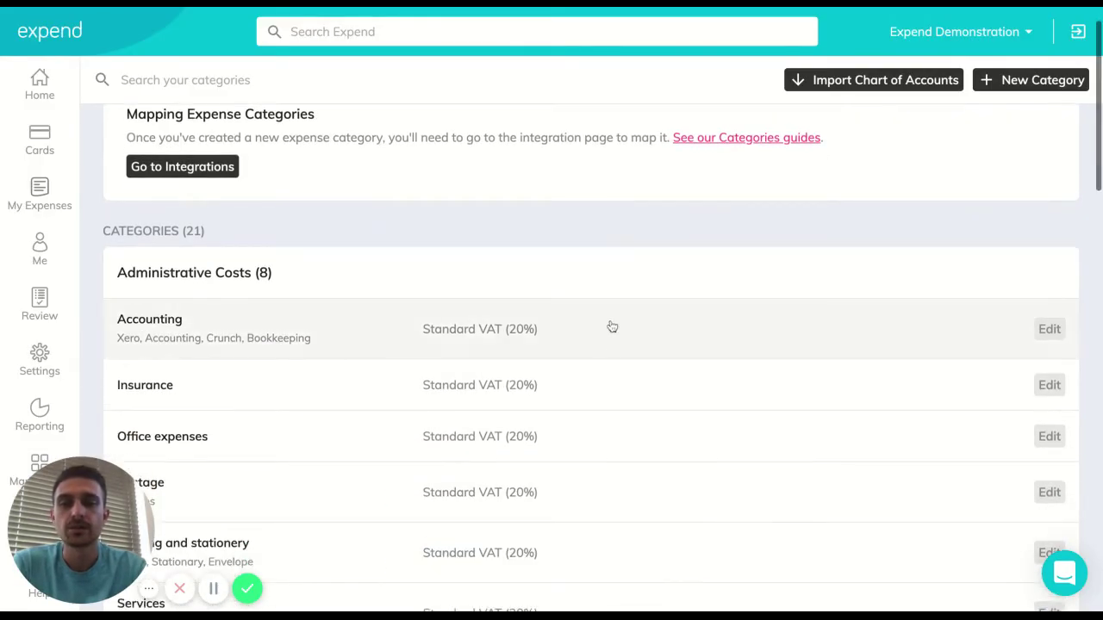
{"action": "scroll", "coordinate": [609, 344], "scroll_direction": "up", "scroll_amount": 1}
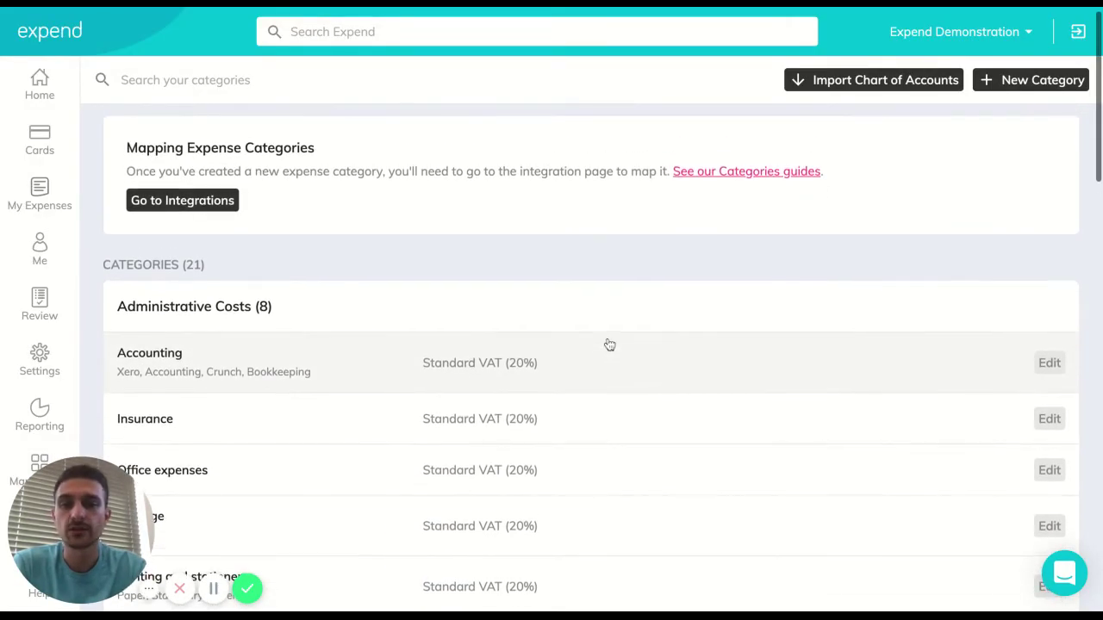
{"action": "scroll", "coordinate": [181, 231], "scroll_direction": "down", "scroll_amount": 3}
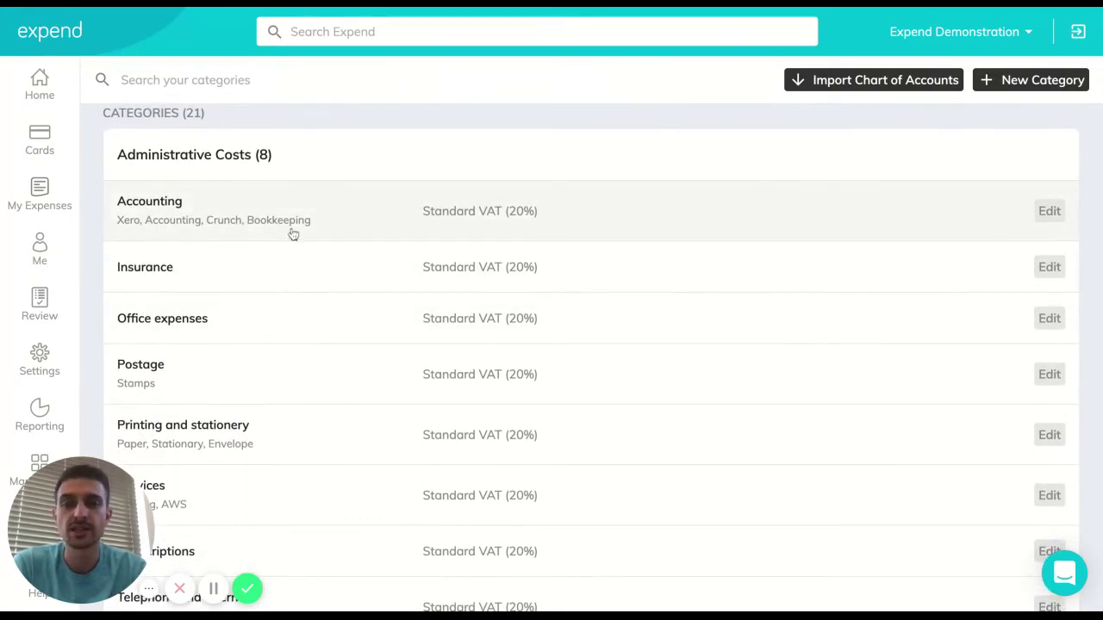
{"action": "scroll", "coordinate": [384, 371], "scroll_direction": "down", "scroll_amount": 6}
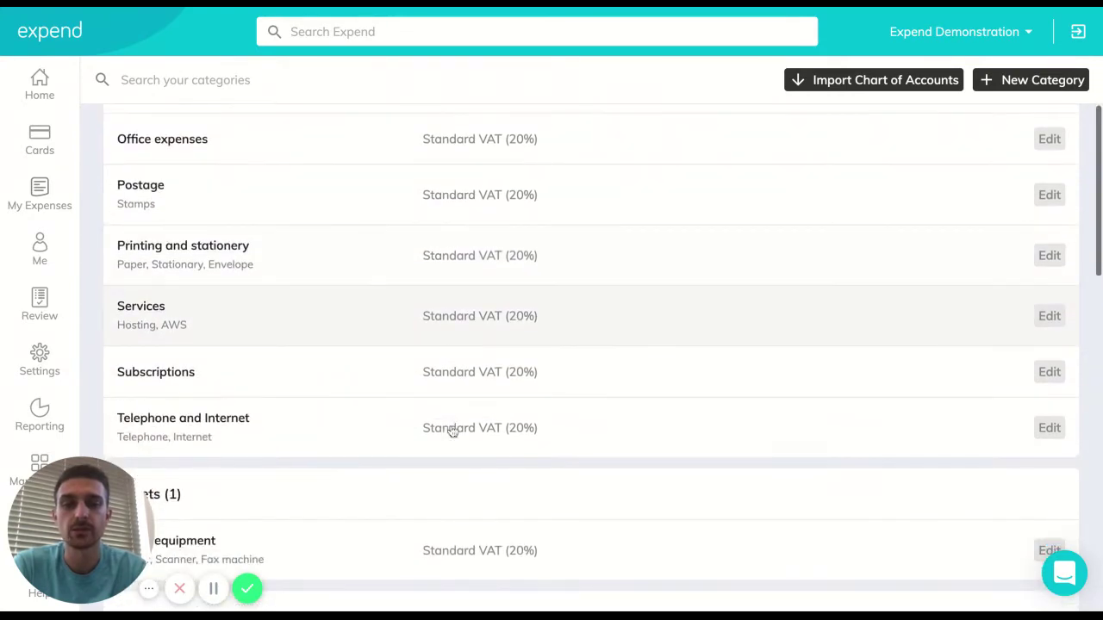
{"action": "scroll", "coordinate": [451, 431], "scroll_direction": "down", "scroll_amount": 1}
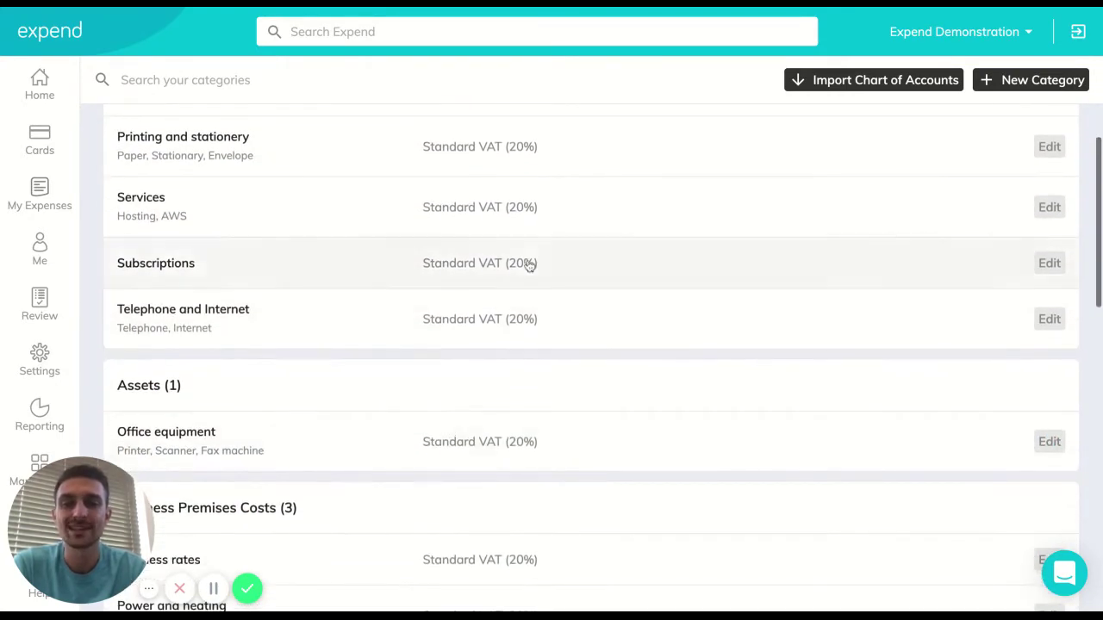
- Edit Subscriptions, add the search term 'Software' and save the update
{"action": "left_click", "coordinate": [1049, 262]}
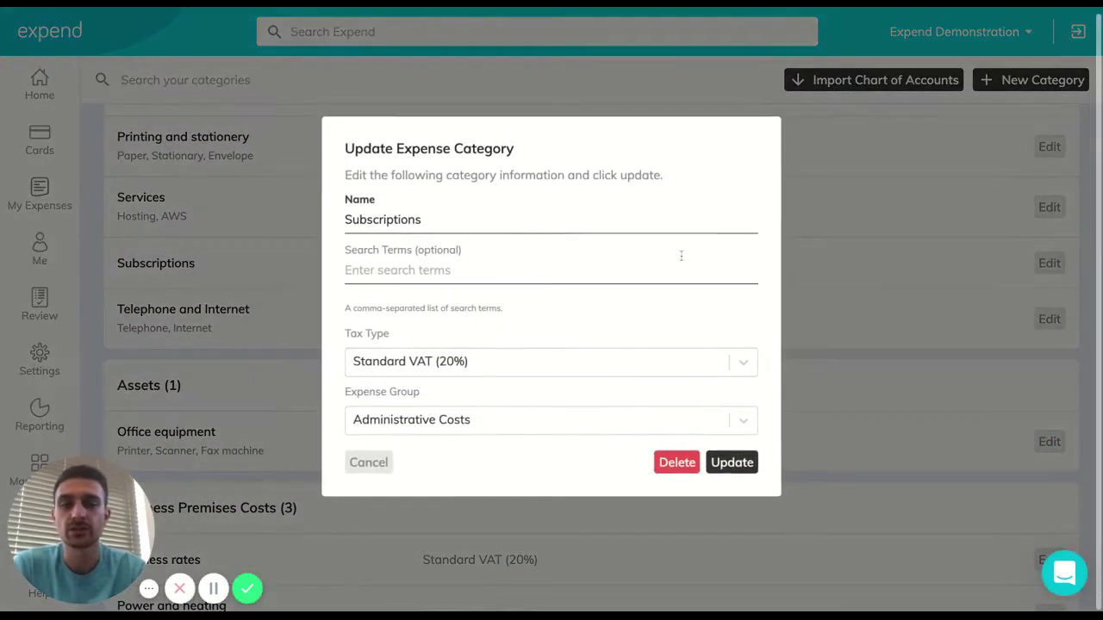
{"action": "left_click", "coordinate": [418, 272]}
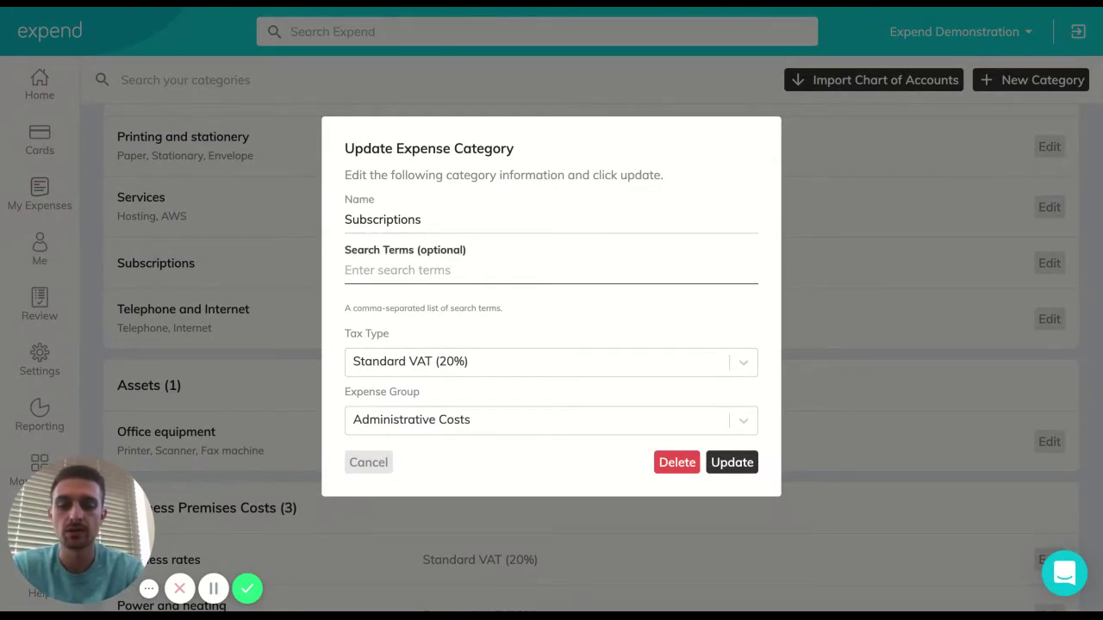
{"action": "type", "text": "Software"}
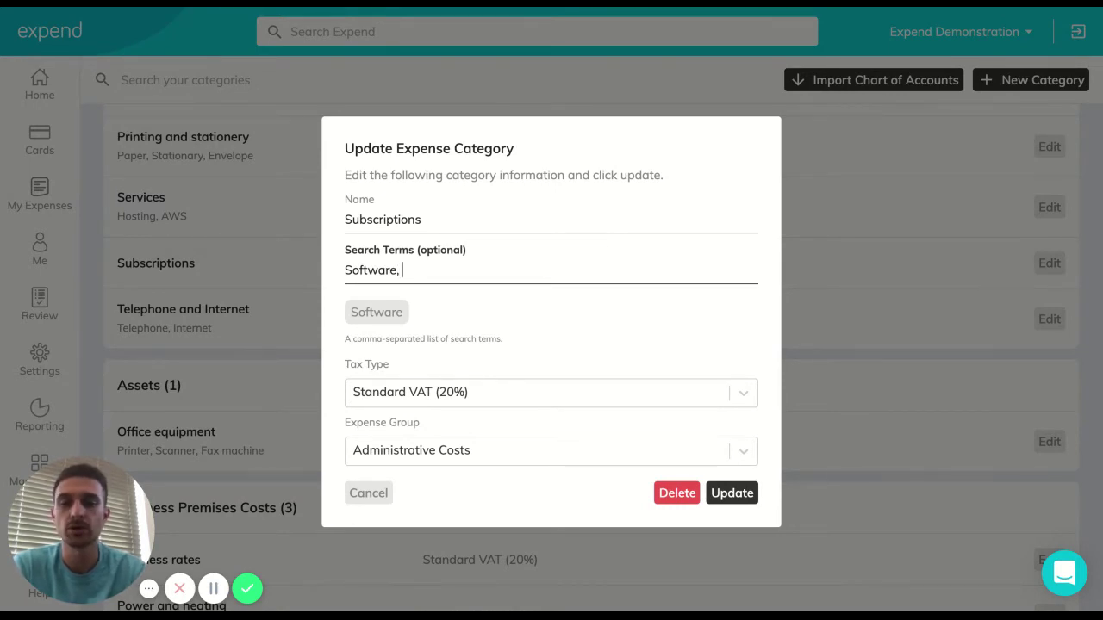
{"action": "left_click", "coordinate": [750, 494]}
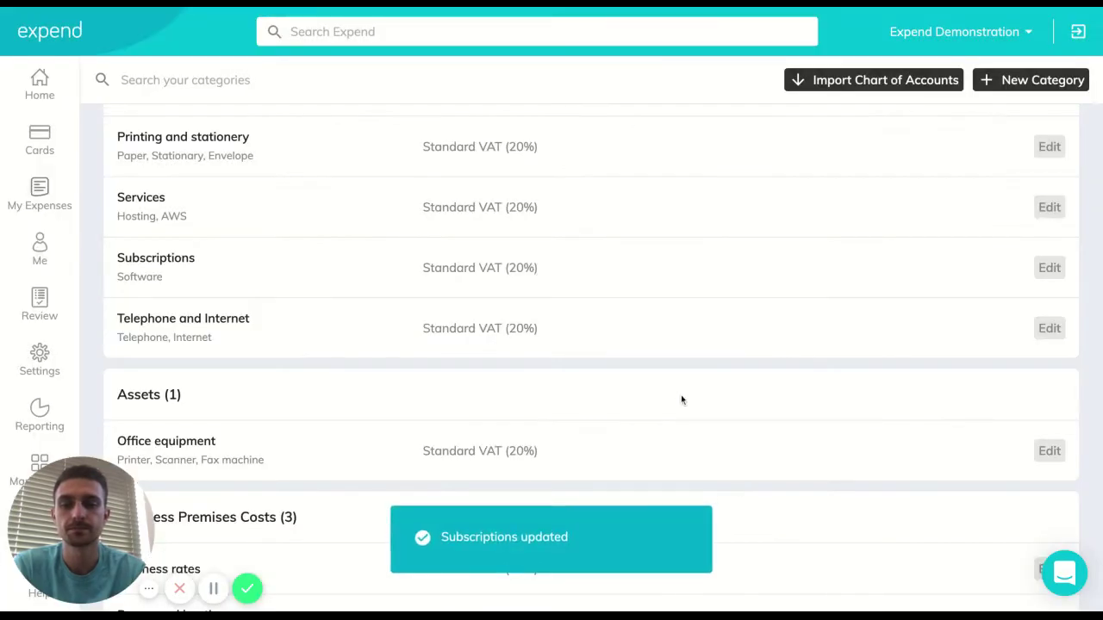
{"action": "scroll", "coordinate": [544, 271], "scroll_direction": "up", "scroll_amount": 5}
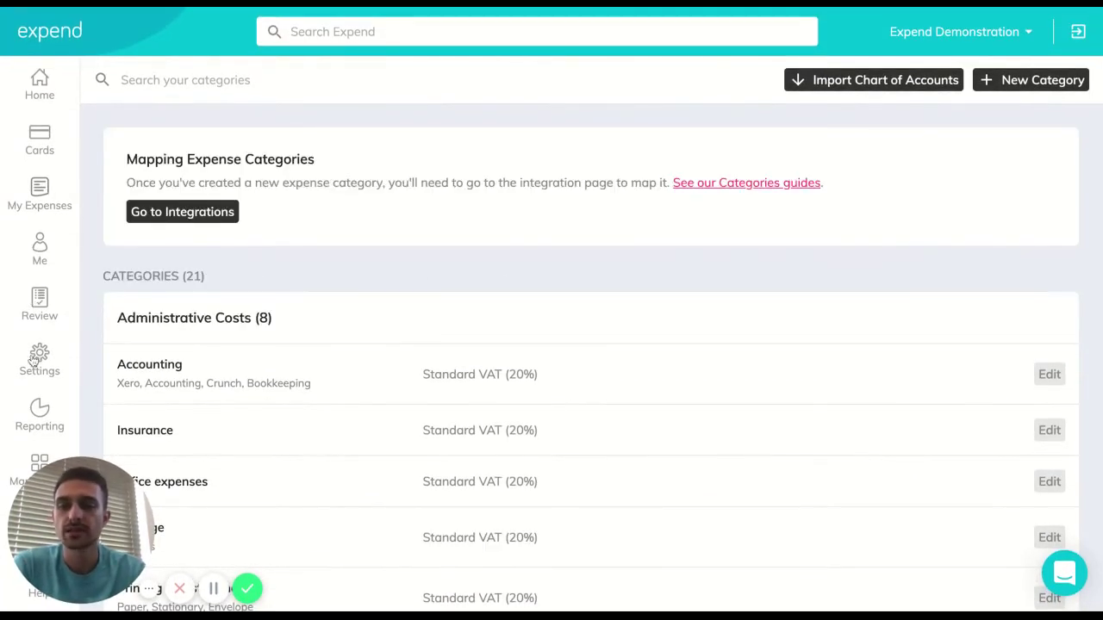
- Return to Settings and open the Tax Types page listing 5 tax types
{"action": "left_click", "coordinate": [34, 360]}
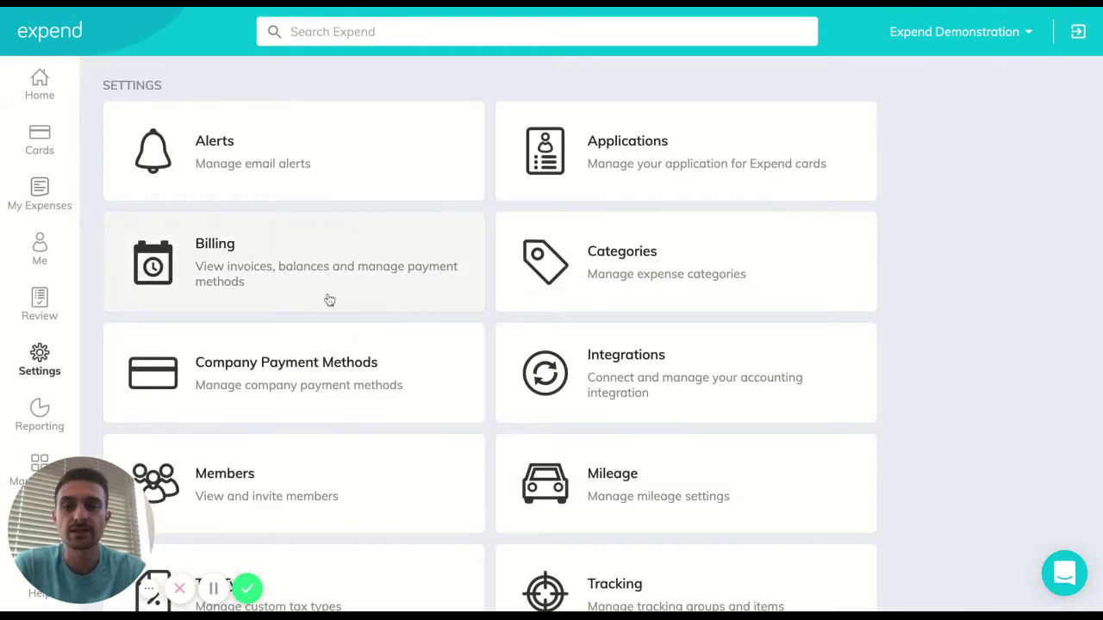
{"action": "scroll", "coordinate": [326, 327], "scroll_direction": "down", "scroll_amount": 2}
{"action": "scroll", "coordinate": [324, 344], "scroll_direction": "down", "scroll_amount": 1}
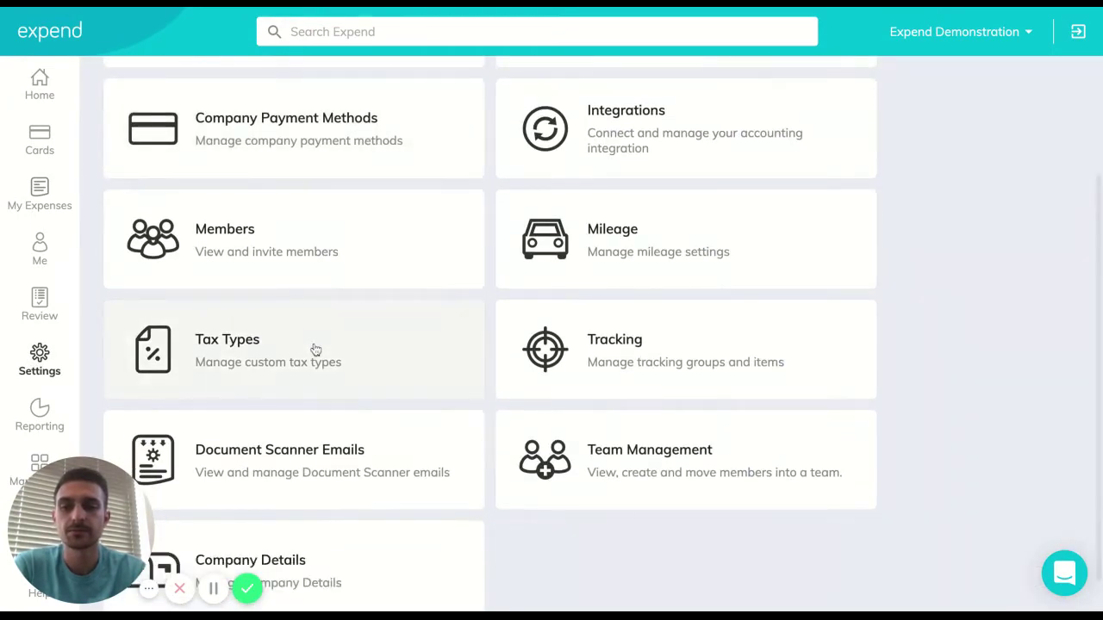
{"action": "left_click", "coordinate": [315, 346]}
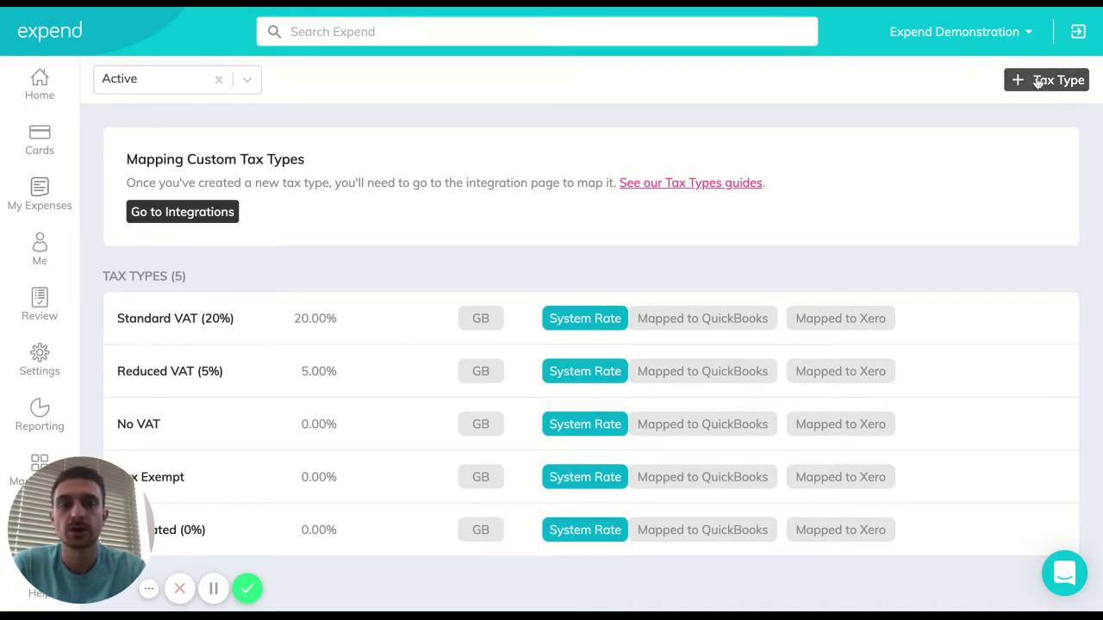
- Fill in a new tax type named Test with rate 17.5% and country Great Britain (GB)
{"action": "left_click", "coordinate": [1038, 81]}
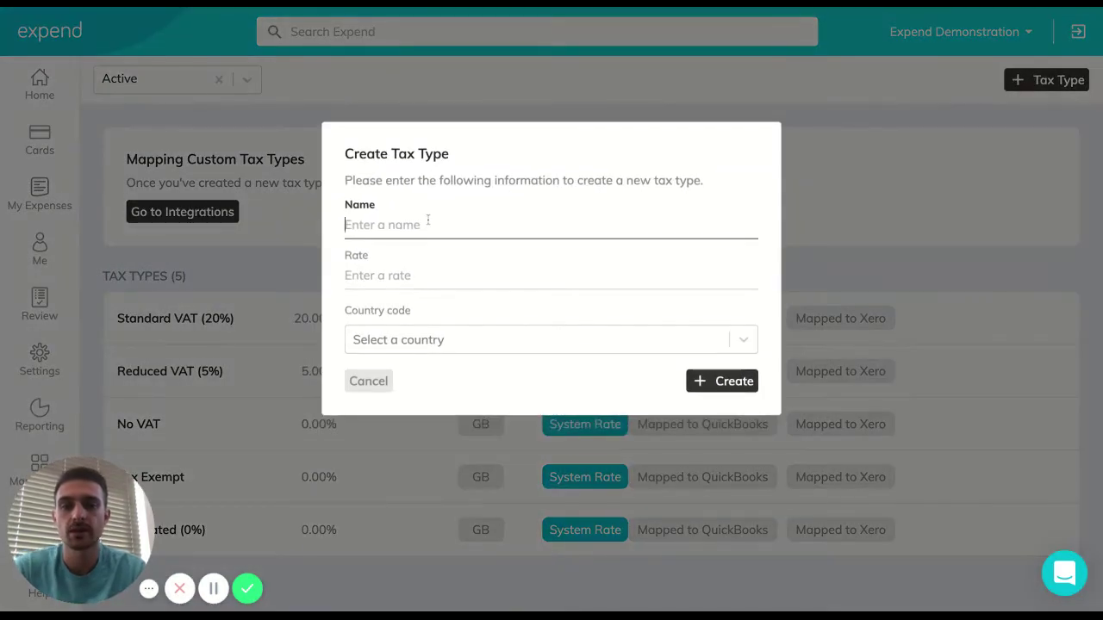
{"action": "type", "text": "Test"}
{"action": "left_click", "coordinate": [402, 274]}
{"action": "type", "text": "0"}
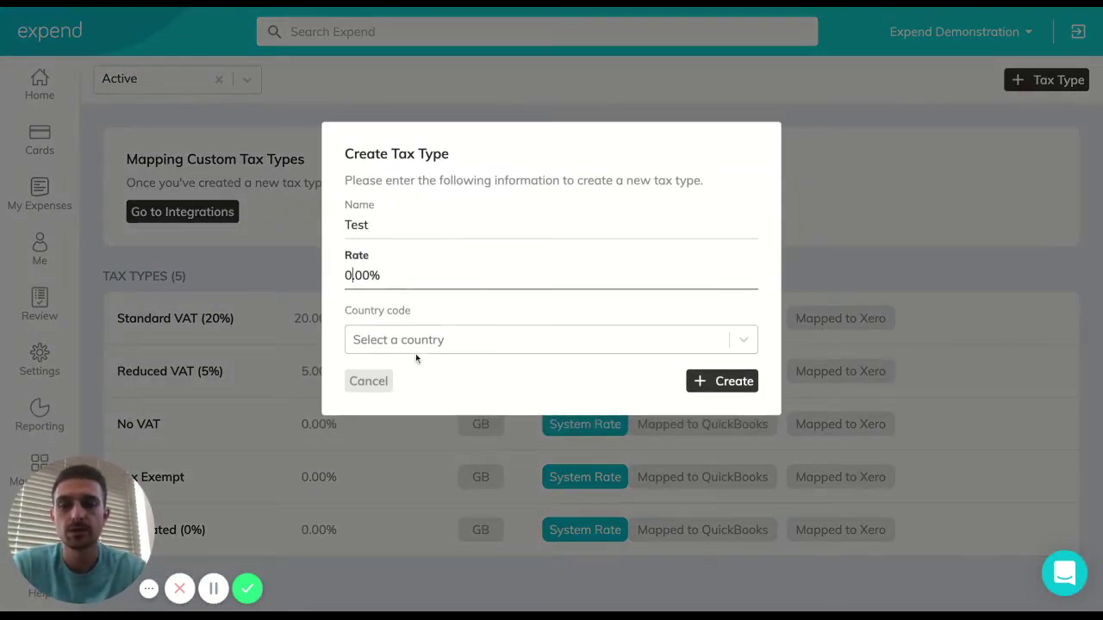
{"action": "type", "text": "2"}
{"action": "key", "text": "BackSpace"}
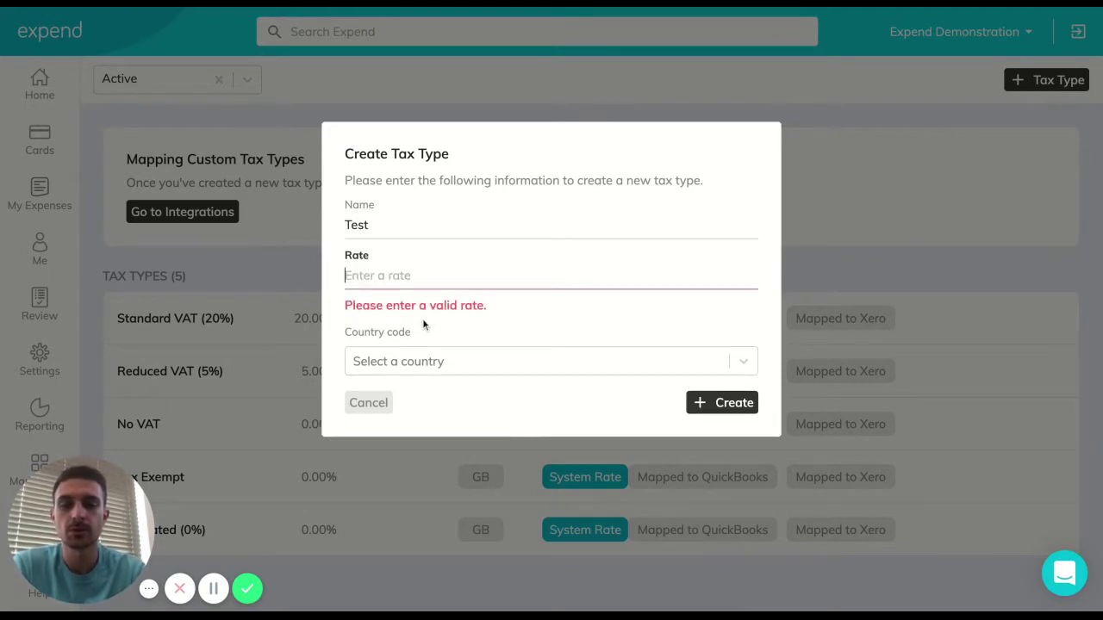
{"action": "type", "text": "17"}
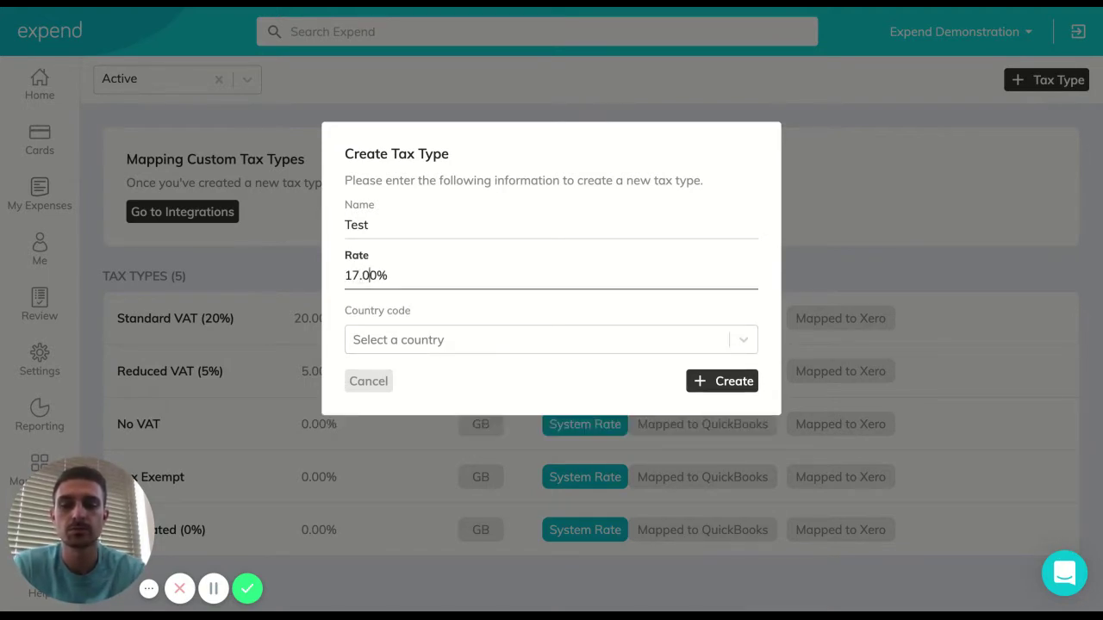
{"action": "type", "text": ".5"}
{"action": "left_click", "coordinate": [441, 345]}
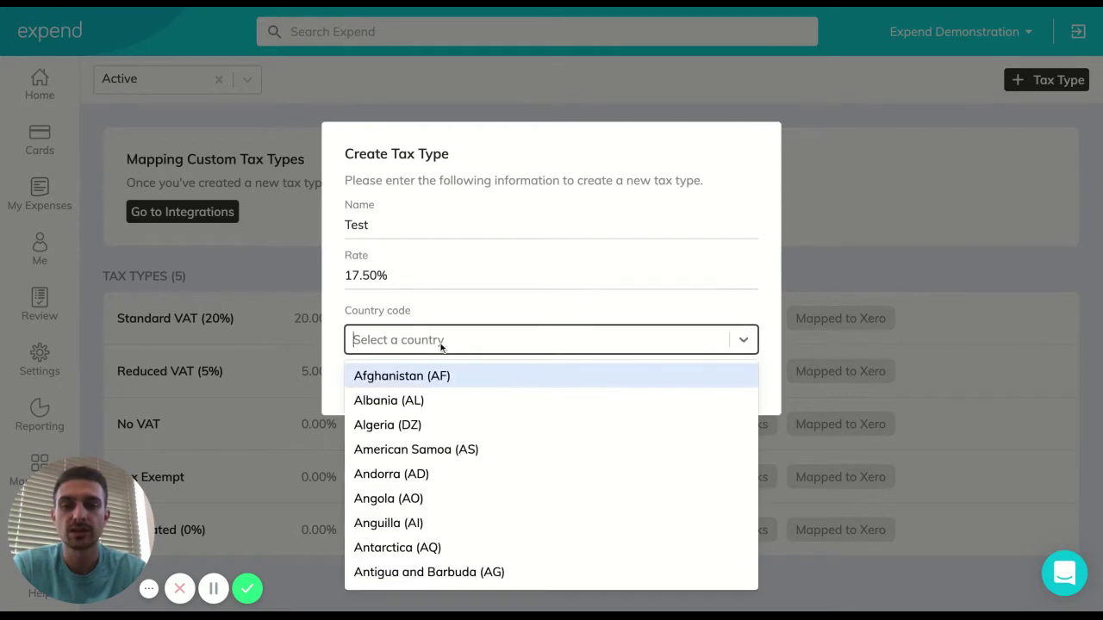
{"action": "scroll", "coordinate": [438, 482], "scroll_direction": "down", "scroll_amount": 5}
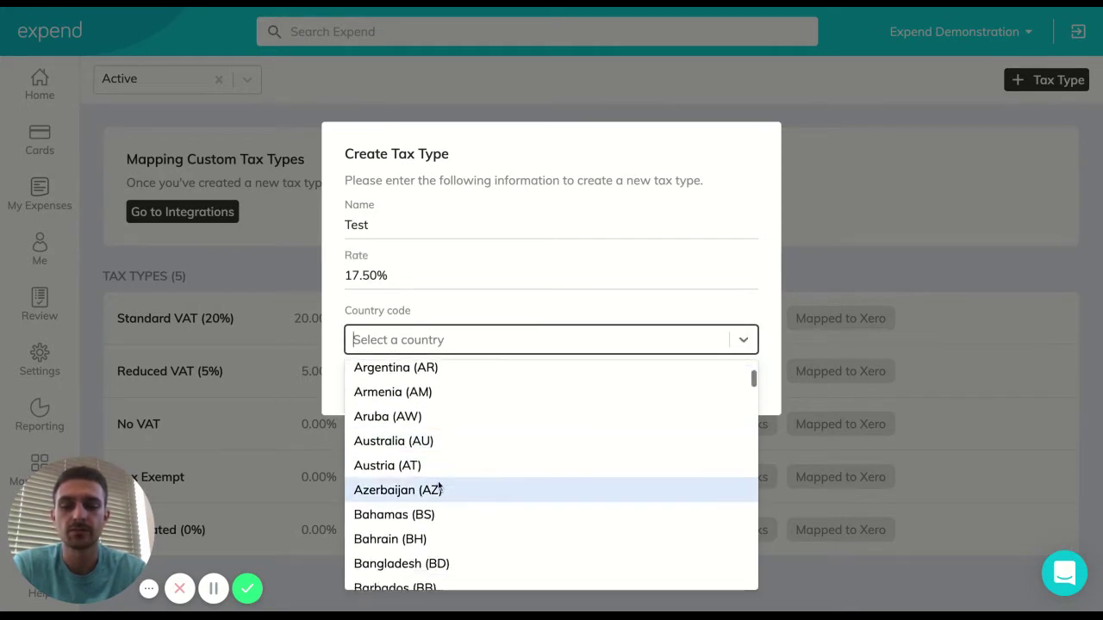
{"action": "type", "text": "bri"}
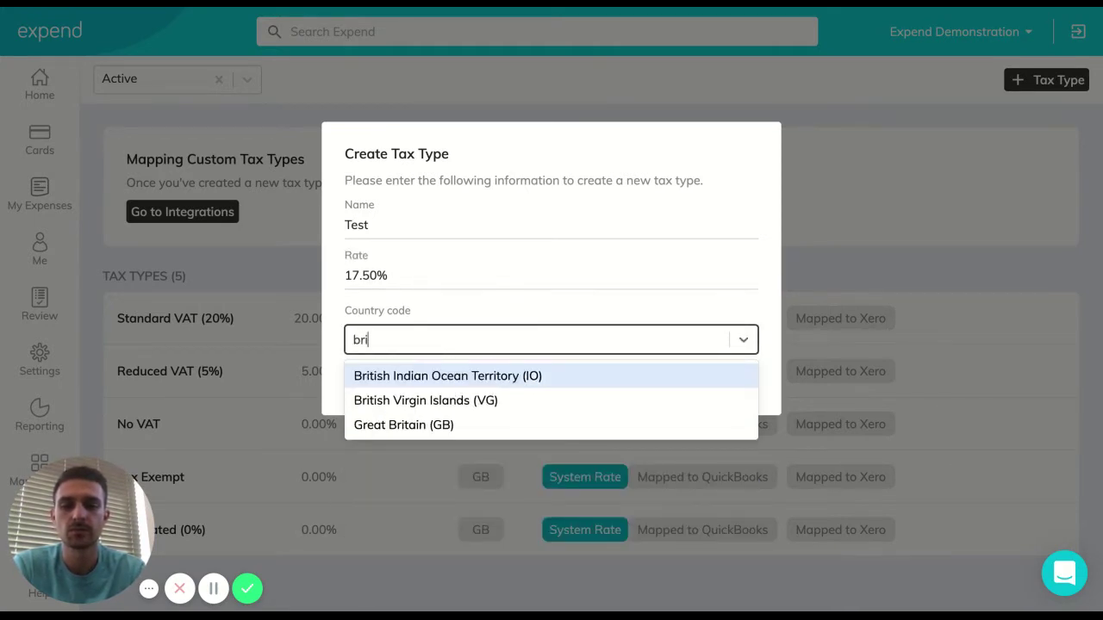
{"action": "left_click", "coordinate": [452, 425]}
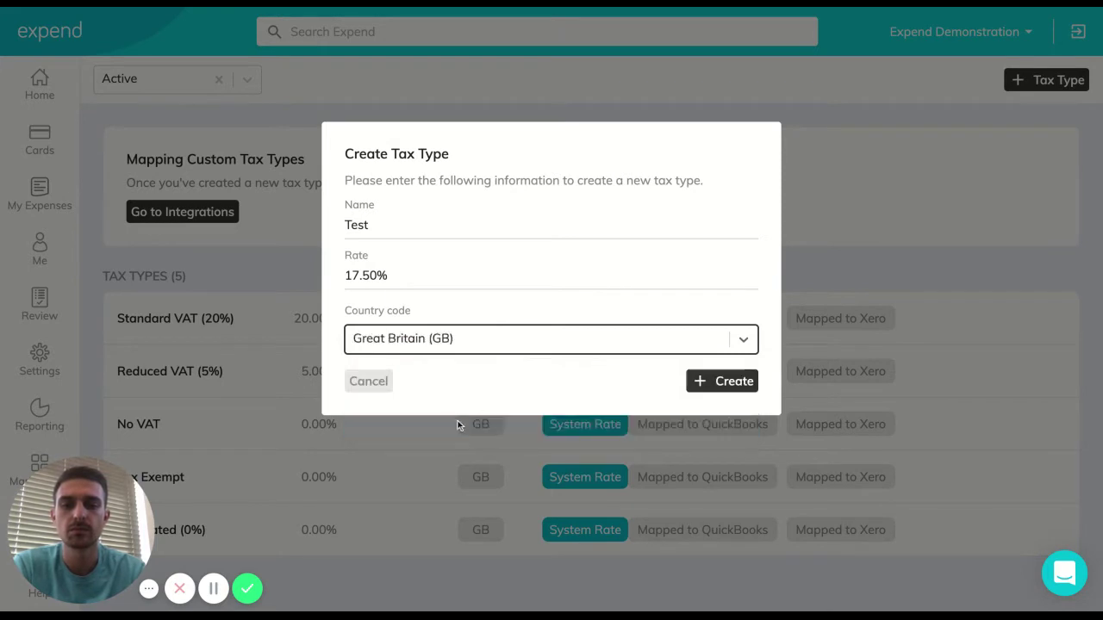
{"action": "left_click", "coordinate": [700, 380]}
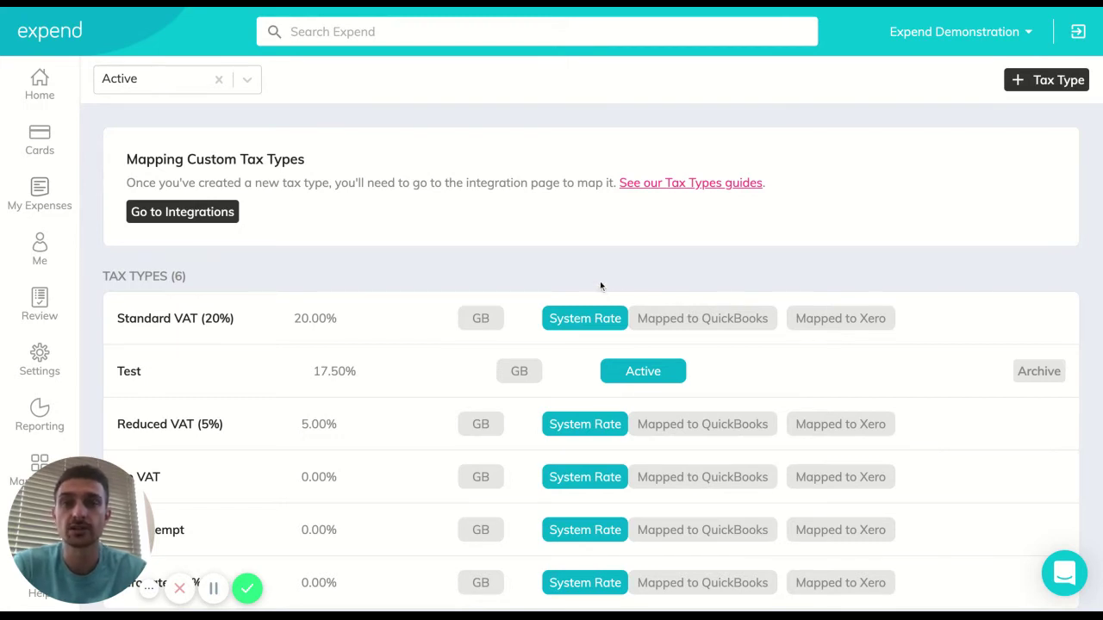
{"action": "scroll", "coordinate": [497, 365], "scroll_direction": "down", "scroll_amount": 2}
{"action": "scroll", "coordinate": [497, 365], "scroll_direction": "up", "scroll_amount": 2}
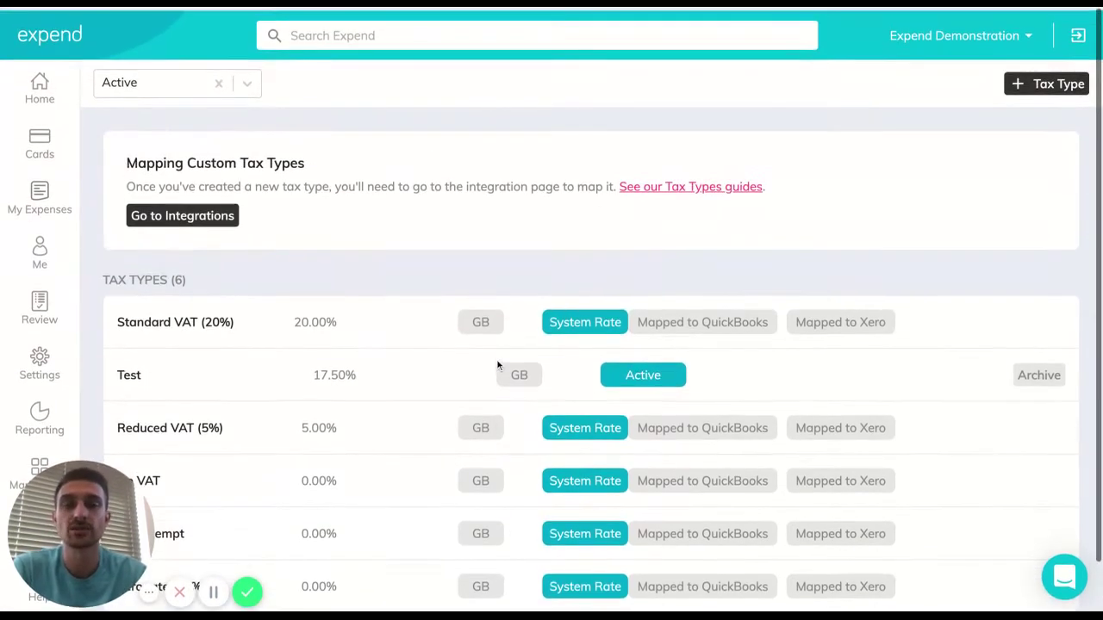
- Return to Settings and open the Tracking Groups page showing 6 groups
{"action": "left_click", "coordinate": [33, 362]}
{"action": "scroll", "coordinate": [514, 404], "scroll_direction": "down", "scroll_amount": 3}
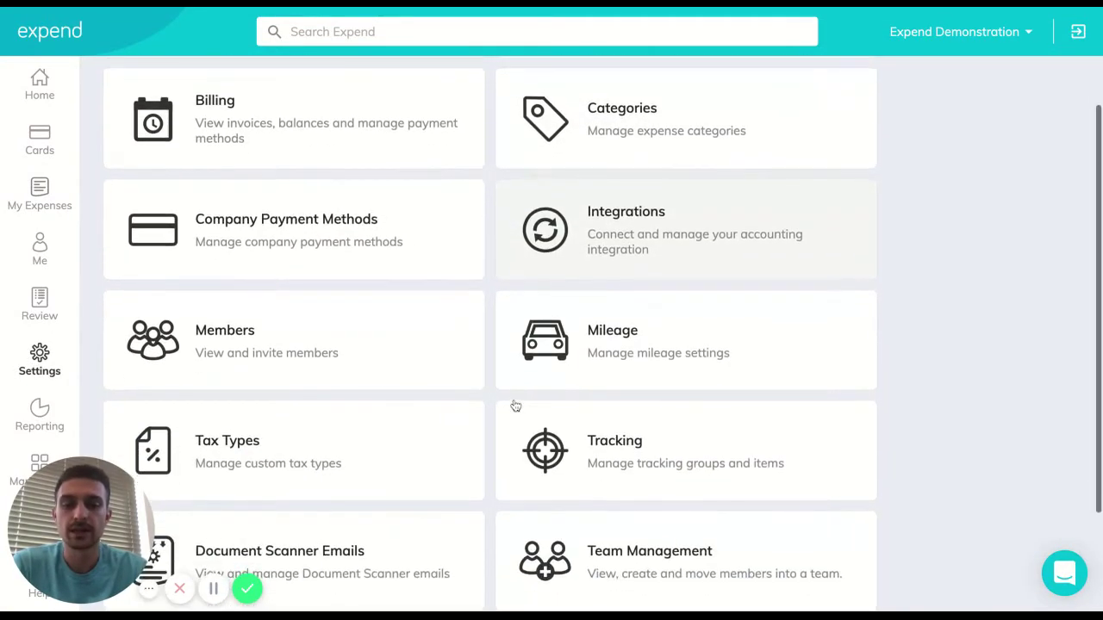
{"action": "left_click", "coordinate": [572, 461]}
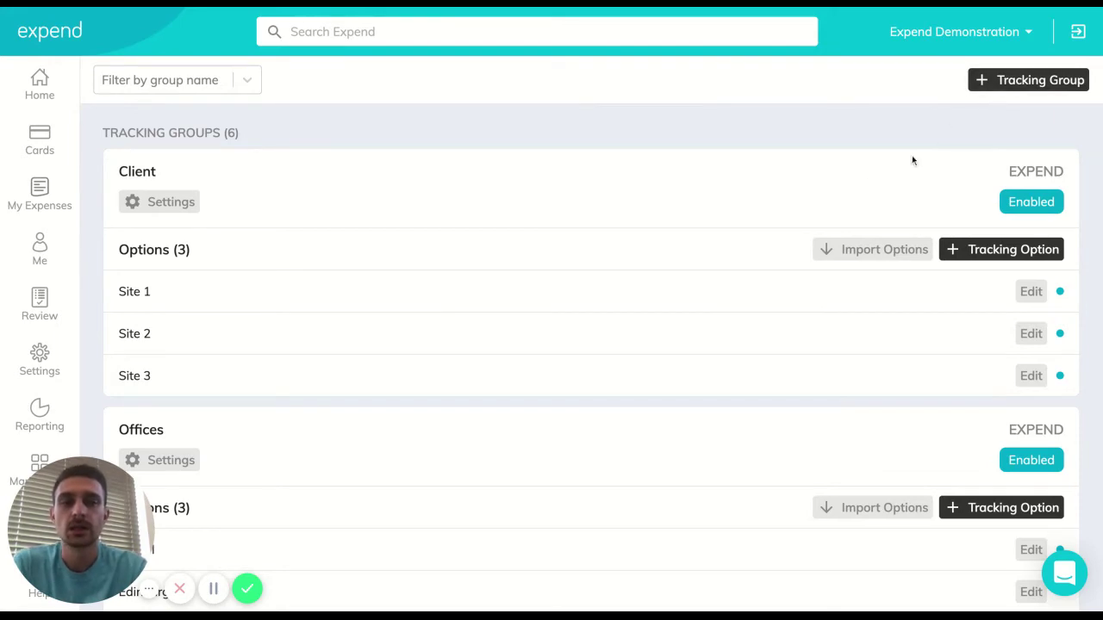
{"action": "left_click", "coordinate": [999, 82]}
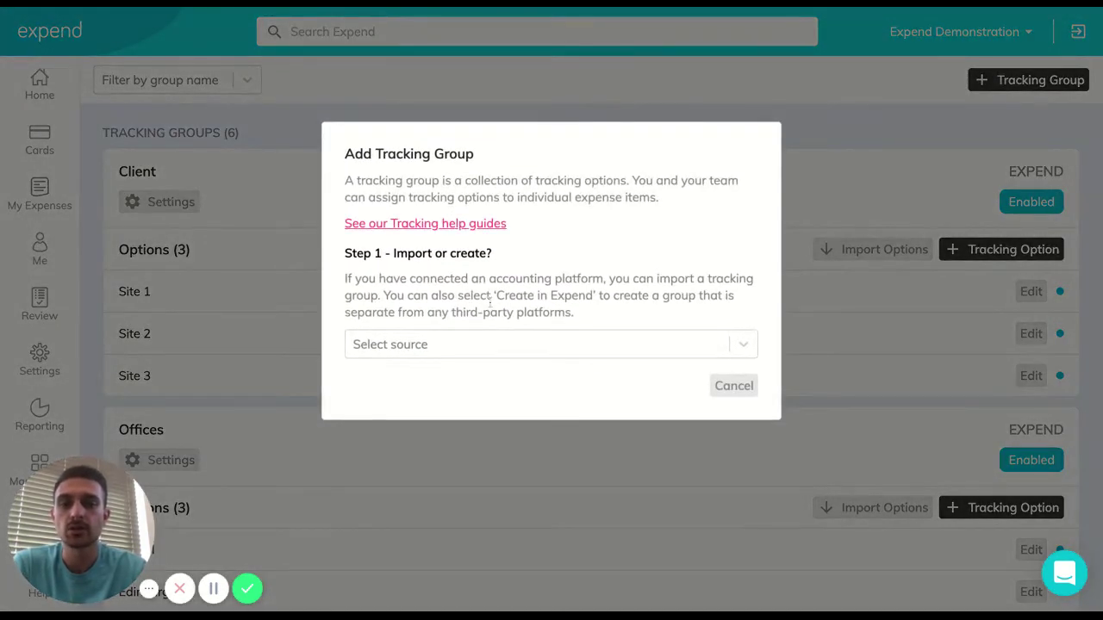
{"action": "left_click", "coordinate": [465, 348]}
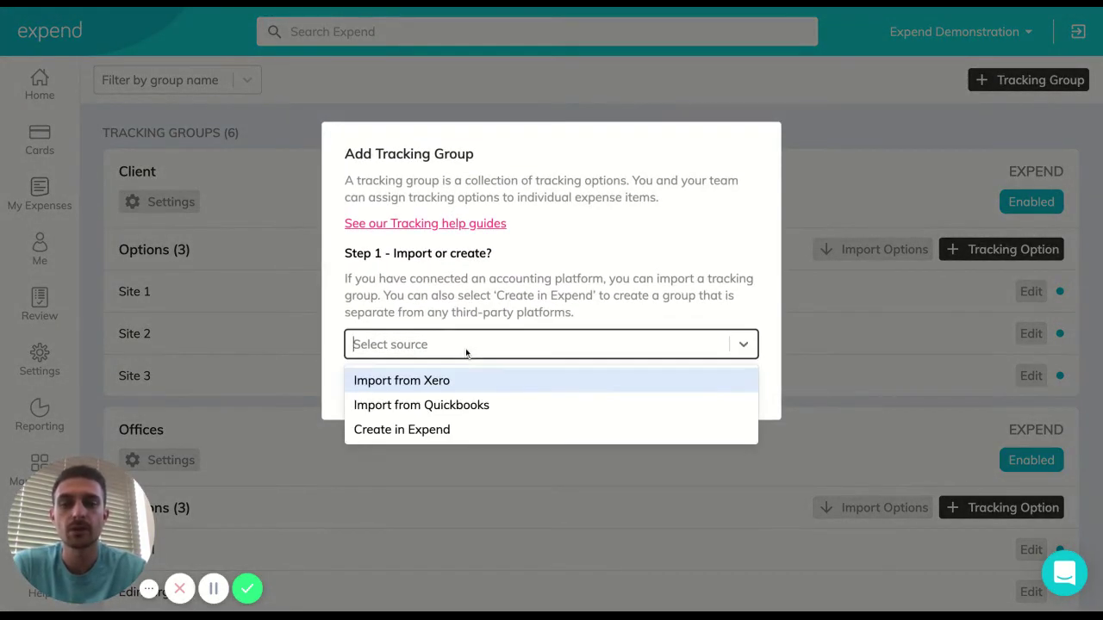
{"action": "left_click", "coordinate": [454, 431]}
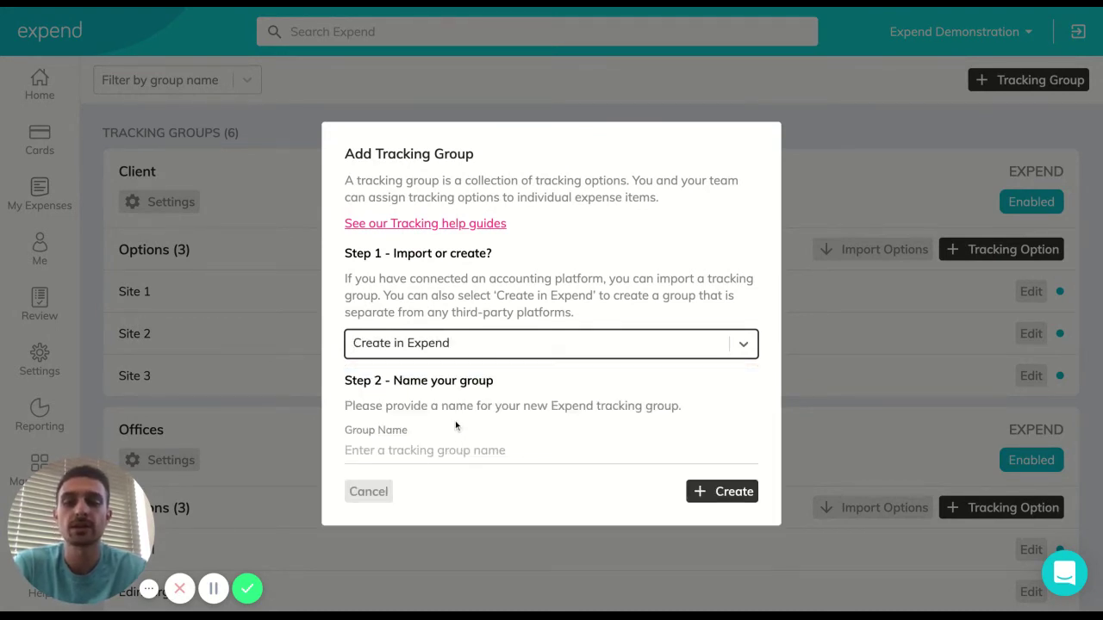
{"action": "left_click", "coordinate": [447, 452]}
{"action": "type", "text": "Test"}
{"action": "left_click", "coordinate": [715, 491]}
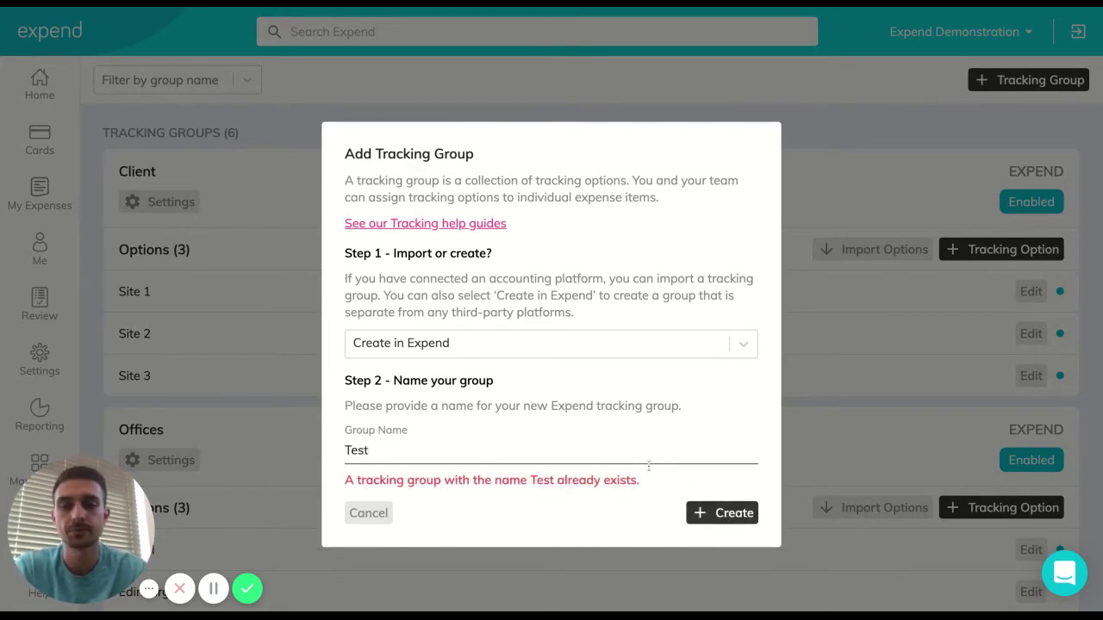
- Cancel the duplicate tracking group, then open and close the Testing 1 option unchanged
{"action": "left_click", "coordinate": [369, 513]}
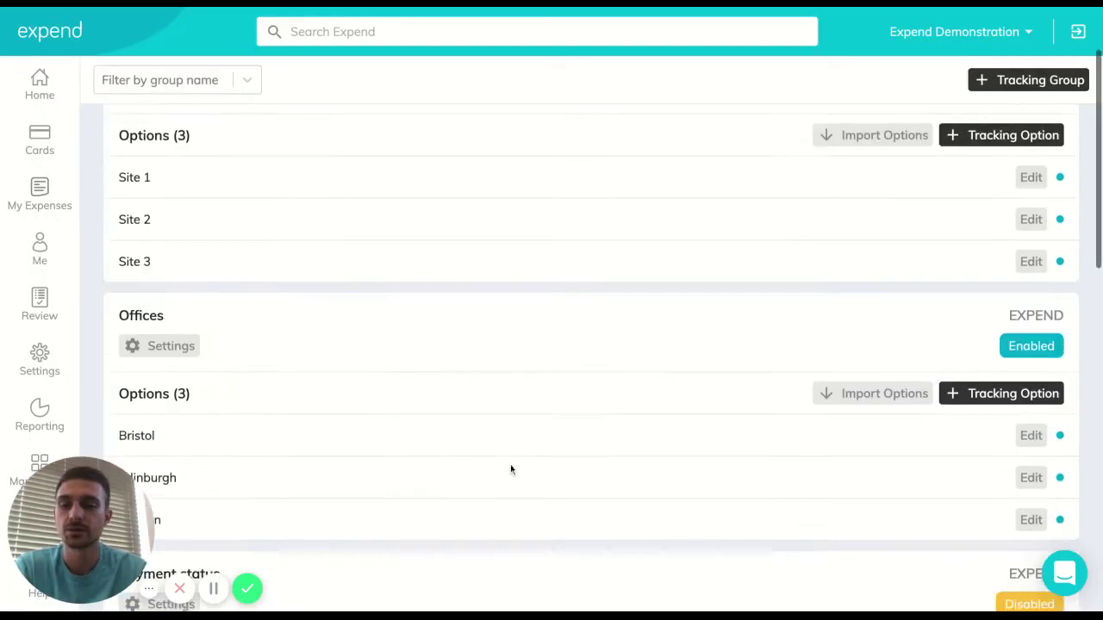
{"action": "scroll", "coordinate": [510, 465], "scroll_direction": "down", "scroll_amount": 5}
{"action": "scroll", "coordinate": [510, 468], "scroll_direction": "down", "scroll_amount": 2}
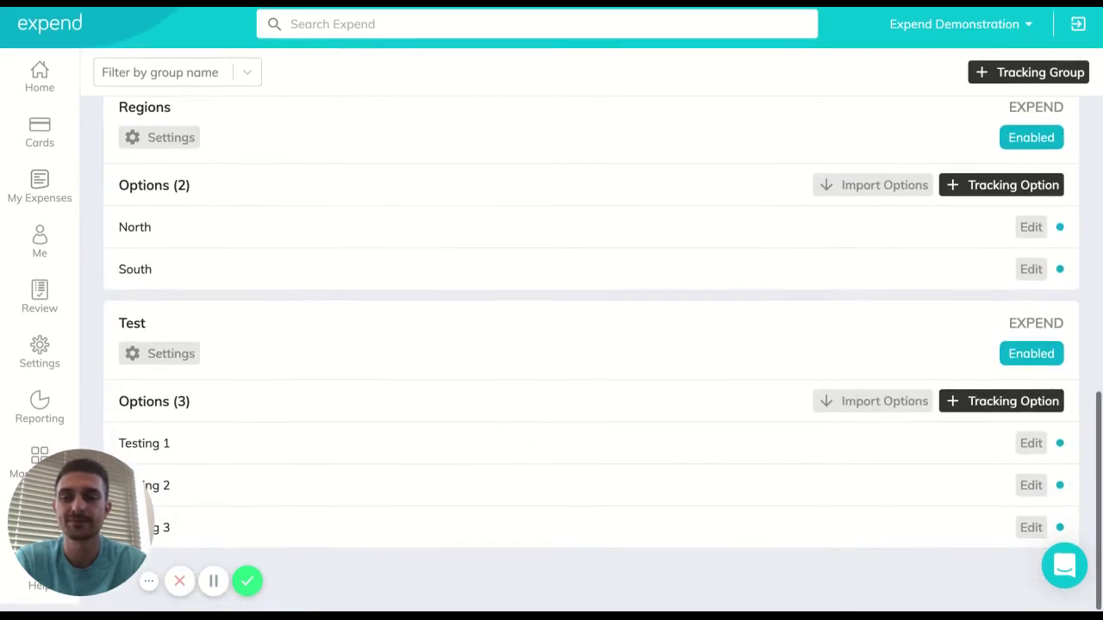
{"action": "left_click", "coordinate": [1030, 451]}
{"action": "left_click", "coordinate": [363, 292]}
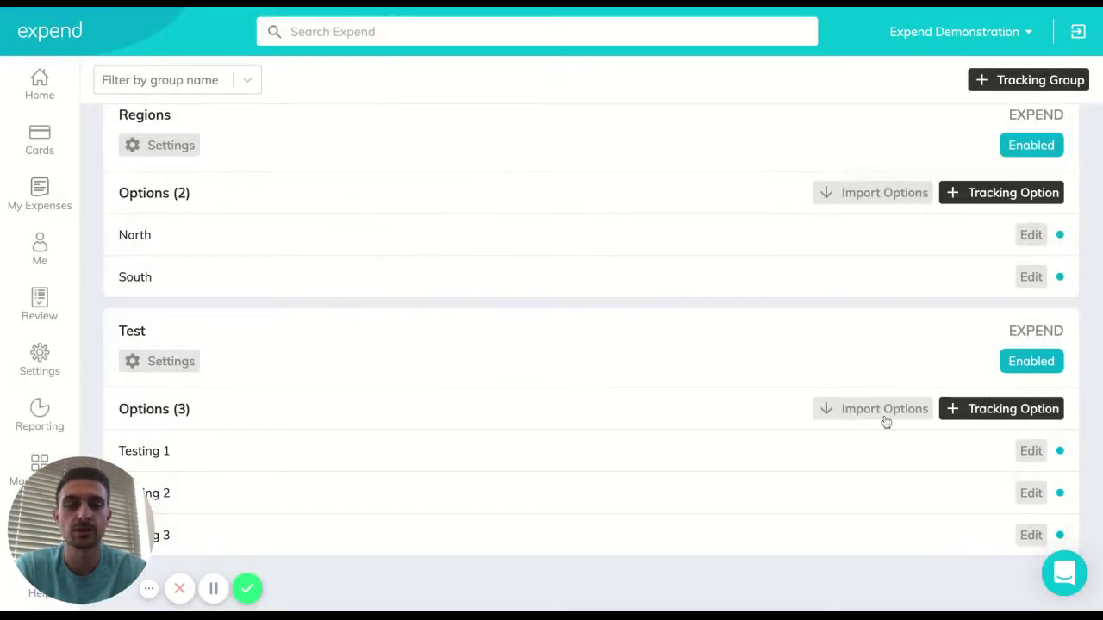
- Create the option 'Testing 4' in the Test tracking group
{"action": "left_click", "coordinate": [960, 410]}
{"action": "type", "text": "Testing4"}
{"action": "key", "text": "BackSpace"}
{"action": "type", "text": "4"}
{"action": "left_click", "coordinate": [715, 292]}
{"action": "scroll", "coordinate": [535, 396], "scroll_direction": "down", "scroll_amount": 2}
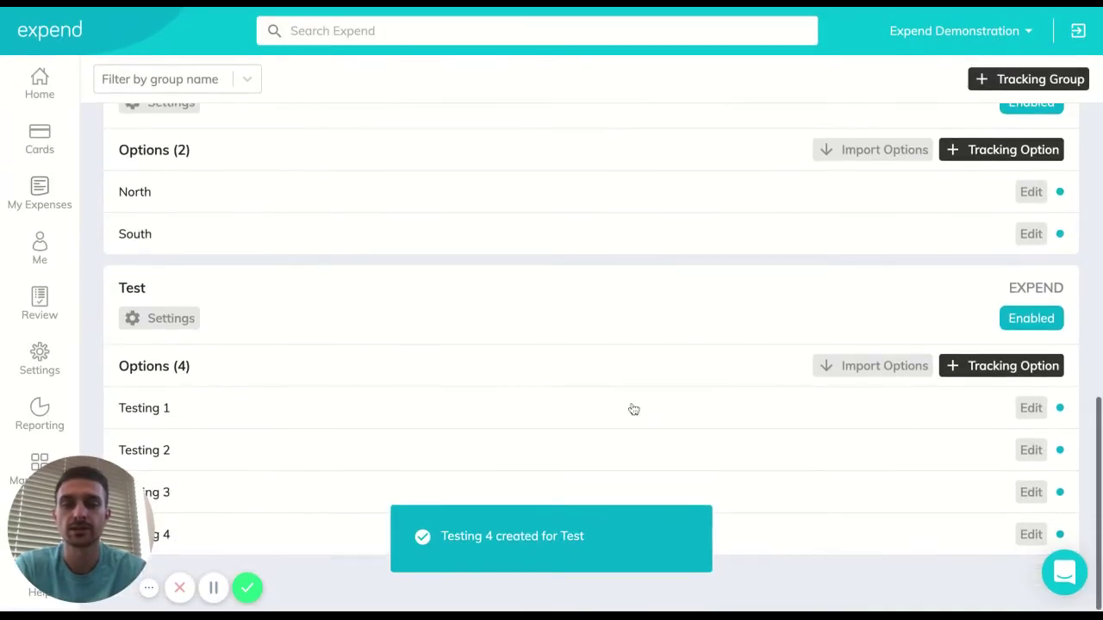
- In the Test group's settings, change its name to 'Testing' and update
{"action": "left_click", "coordinate": [171, 319]}
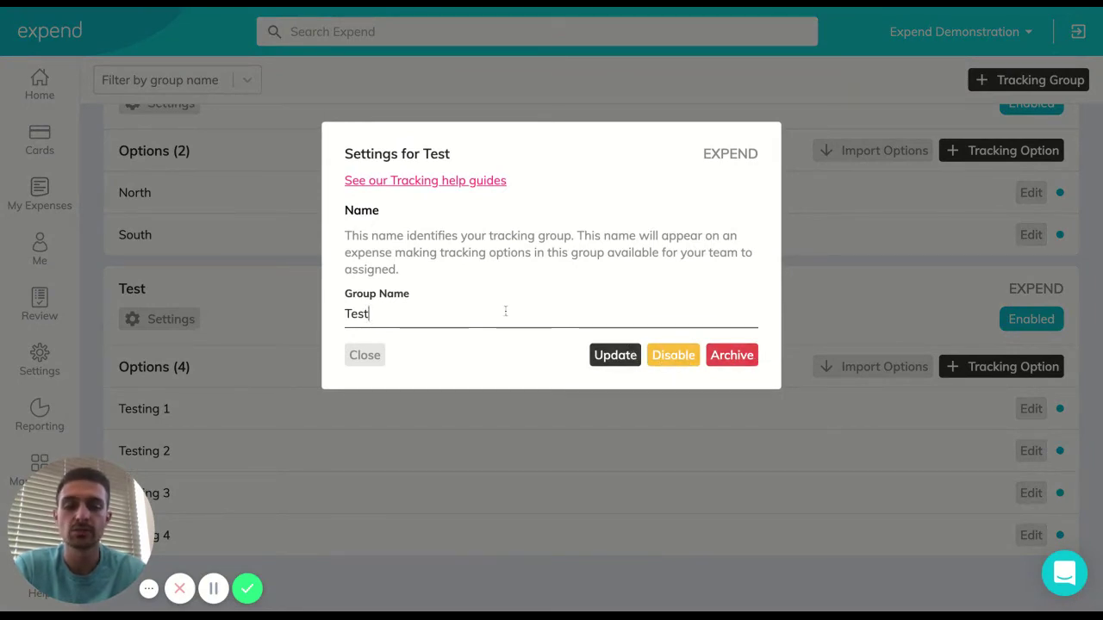
{"action": "type", "text": "ing"}
{"action": "left_click", "coordinate": [613, 355]}
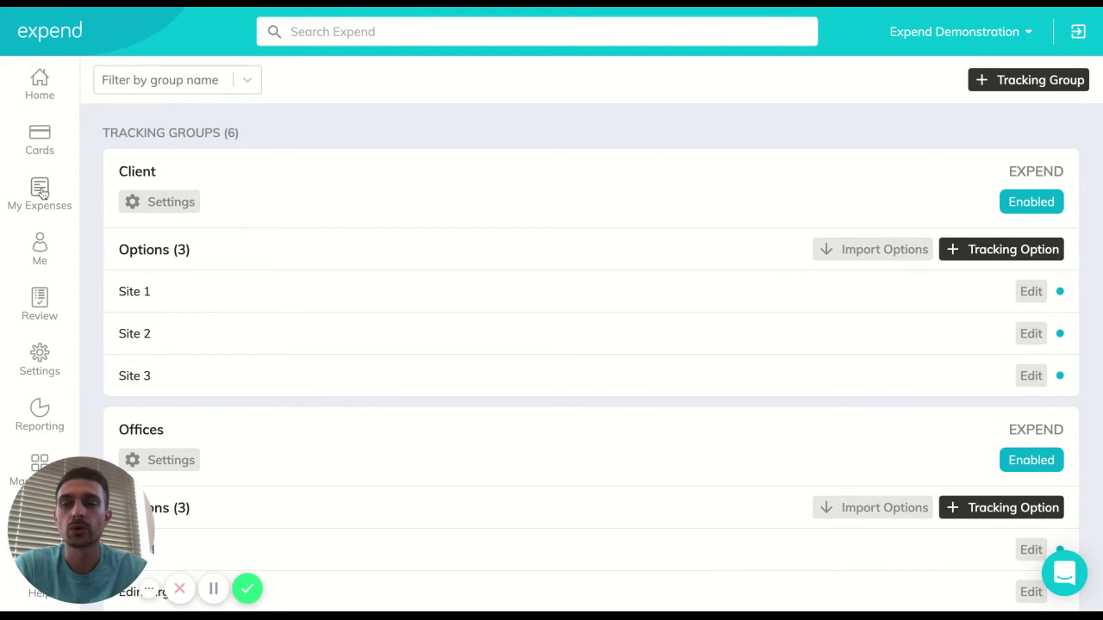
- From My Expenses, create a regular expense with the NatWest card as payment method
{"action": "left_click", "coordinate": [40, 192]}
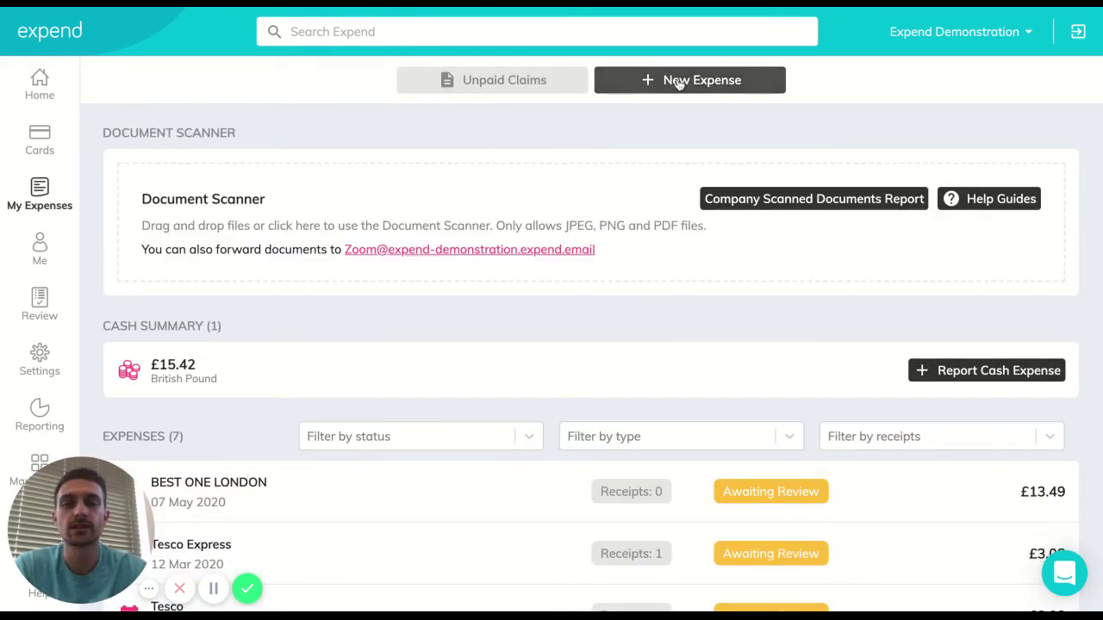
{"action": "left_click", "coordinate": [678, 80]}
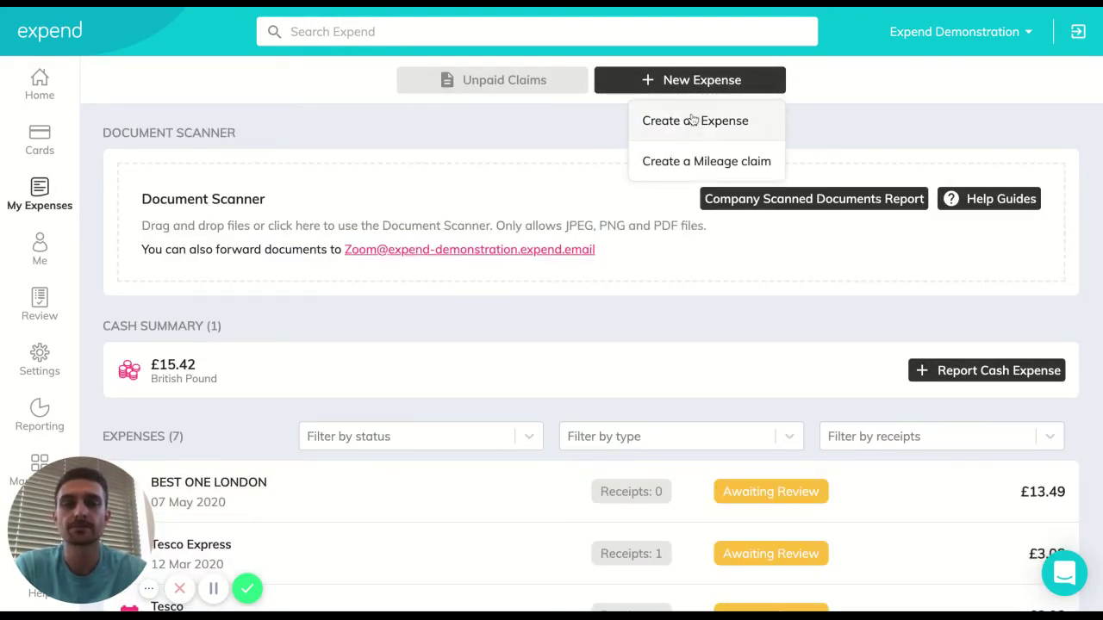
{"action": "left_click", "coordinate": [684, 121]}
{"action": "left_click", "coordinate": [515, 207]}
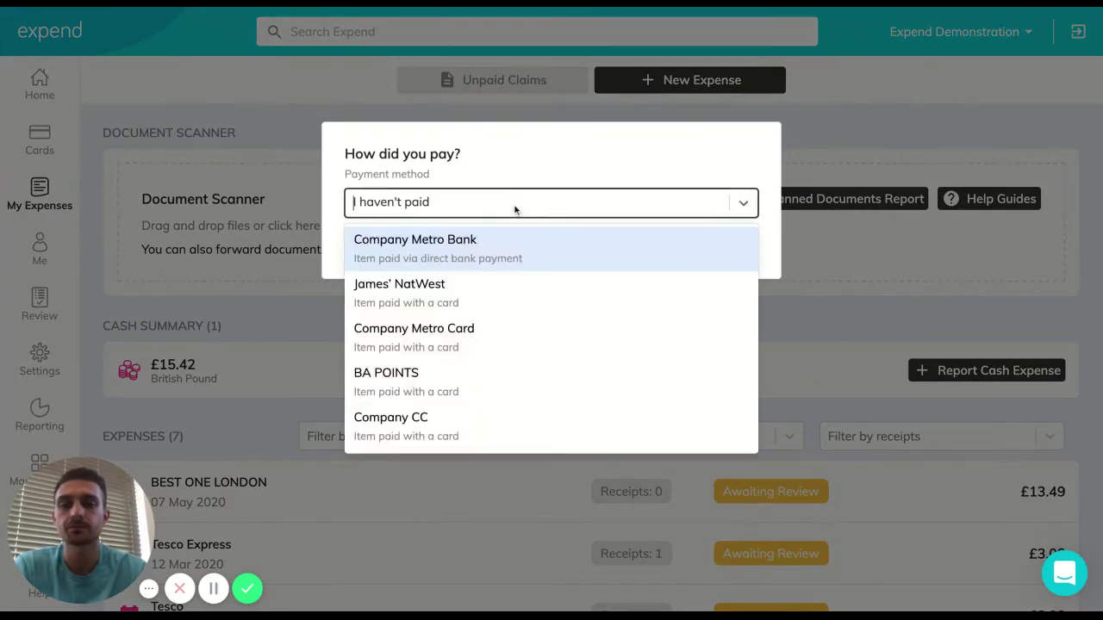
{"action": "left_click", "coordinate": [487, 287]}
{"action": "left_click", "coordinate": [676, 249]}
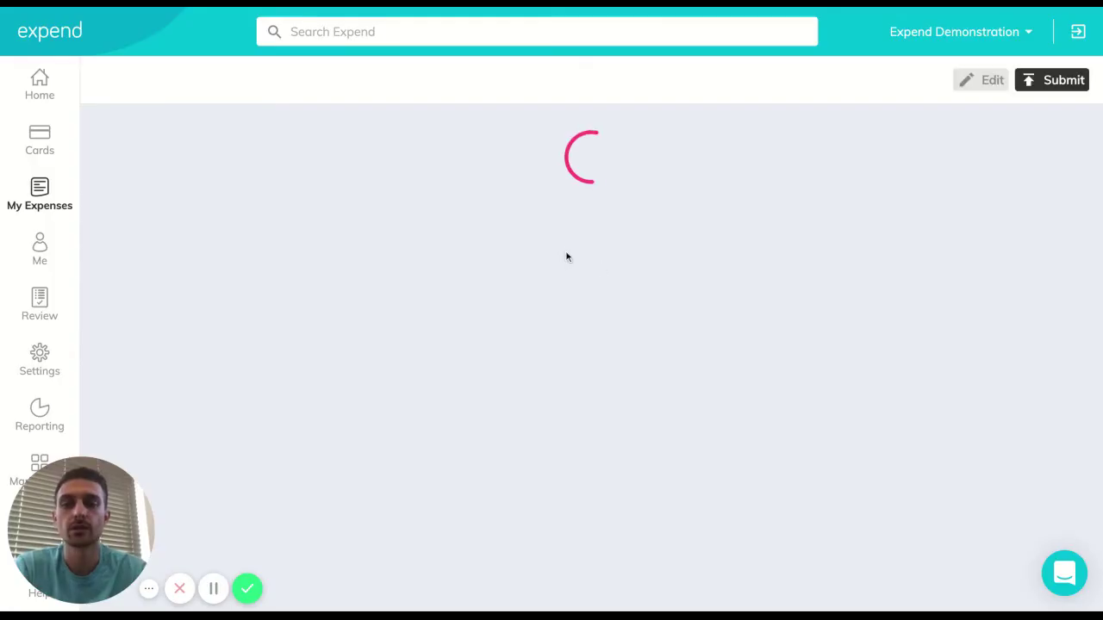
- Set item 1's category to Entertainment - Business and tax type to Reduced VAT (5%)
{"action": "scroll", "coordinate": [447, 310], "scroll_direction": "down", "scroll_amount": 2}
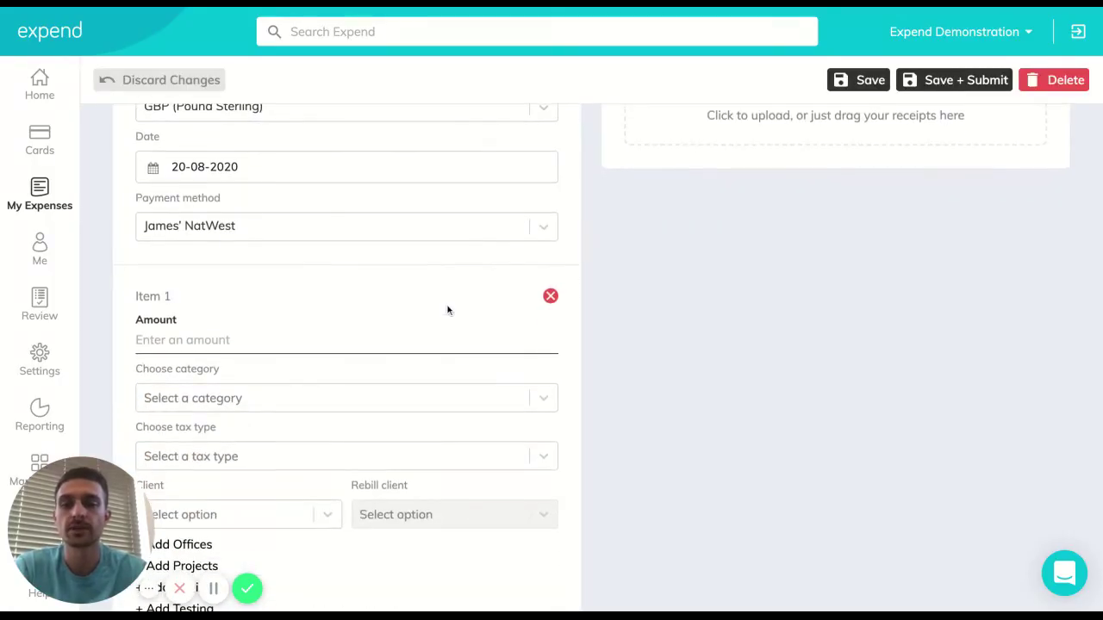
{"action": "scroll", "coordinate": [446, 307], "scroll_direction": "down", "scroll_amount": 2}
{"action": "left_click", "coordinate": [398, 325]}
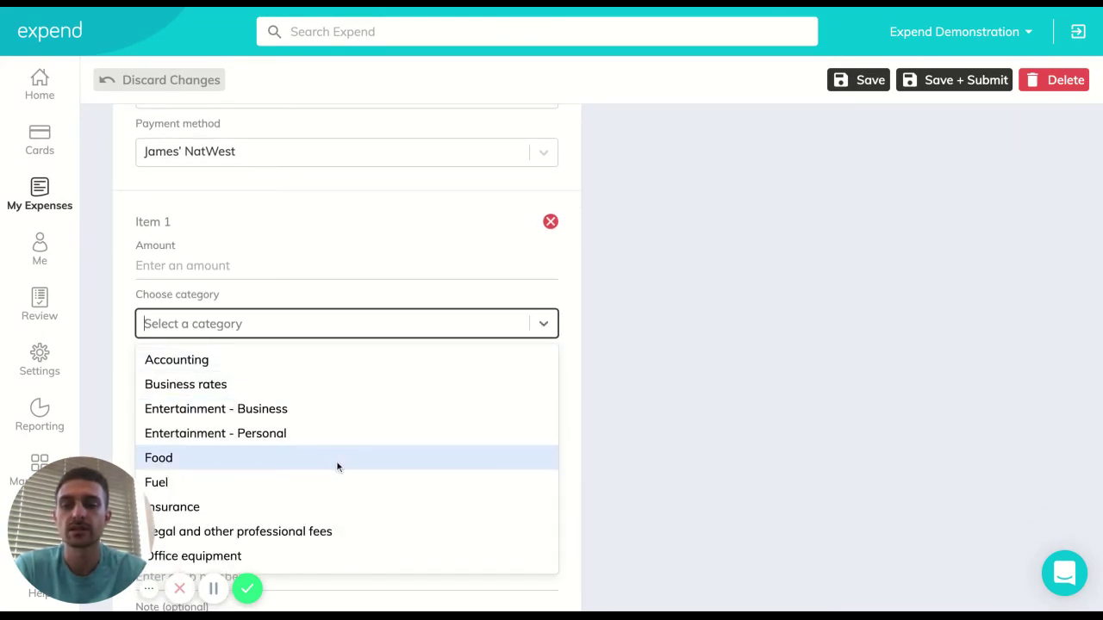
{"action": "left_click", "coordinate": [348, 410]}
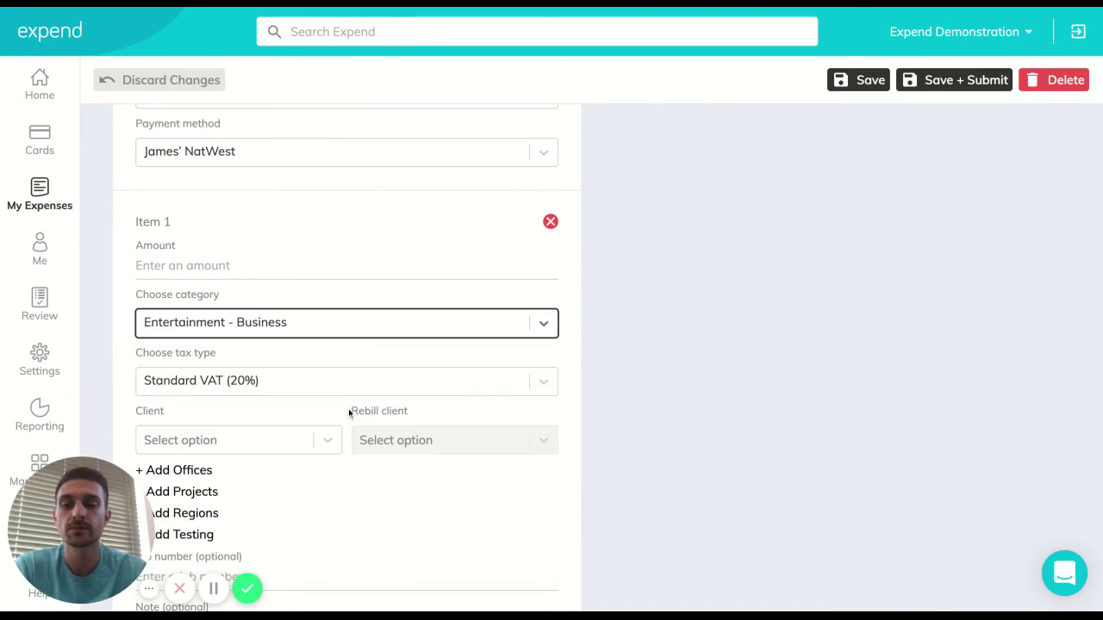
{"action": "scroll", "coordinate": [348, 409], "scroll_direction": "down", "scroll_amount": 1}
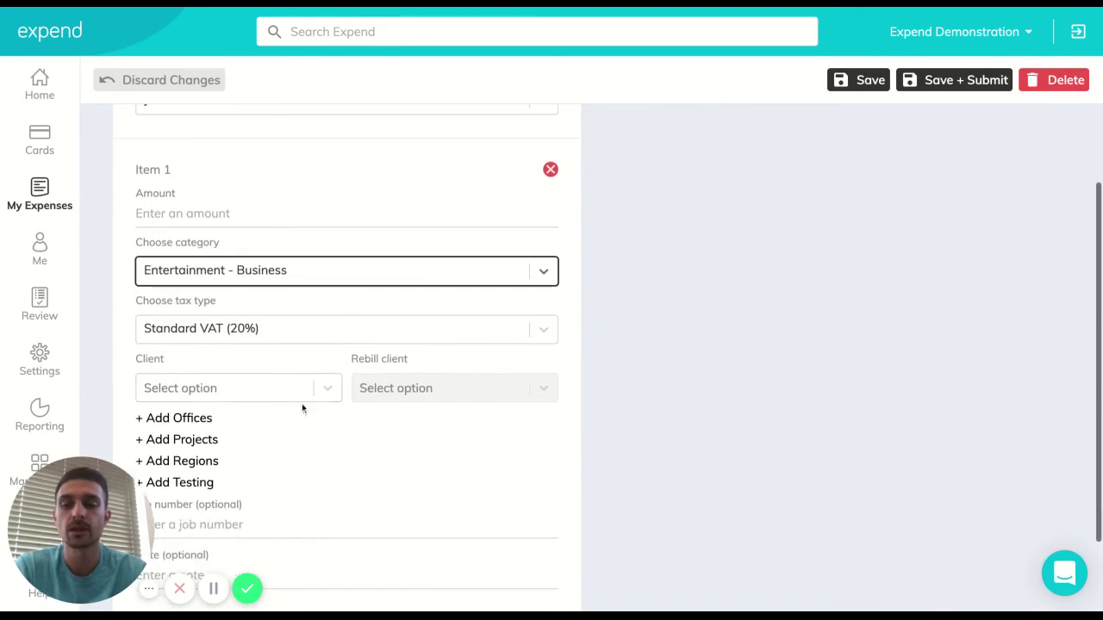
{"action": "left_click", "coordinate": [224, 336]}
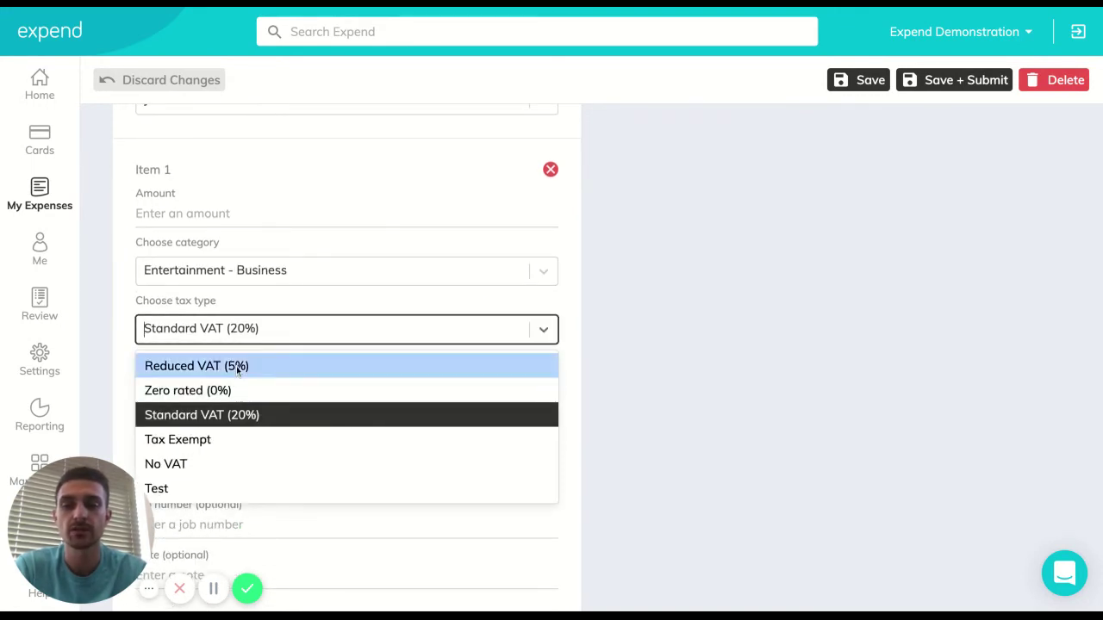
{"action": "left_click", "coordinate": [236, 366]}
- Add a Testing tracking field set to Testing 2 on item 1, then add a second split item
{"action": "scroll", "coordinate": [292, 379], "scroll_direction": "down", "scroll_amount": 2}
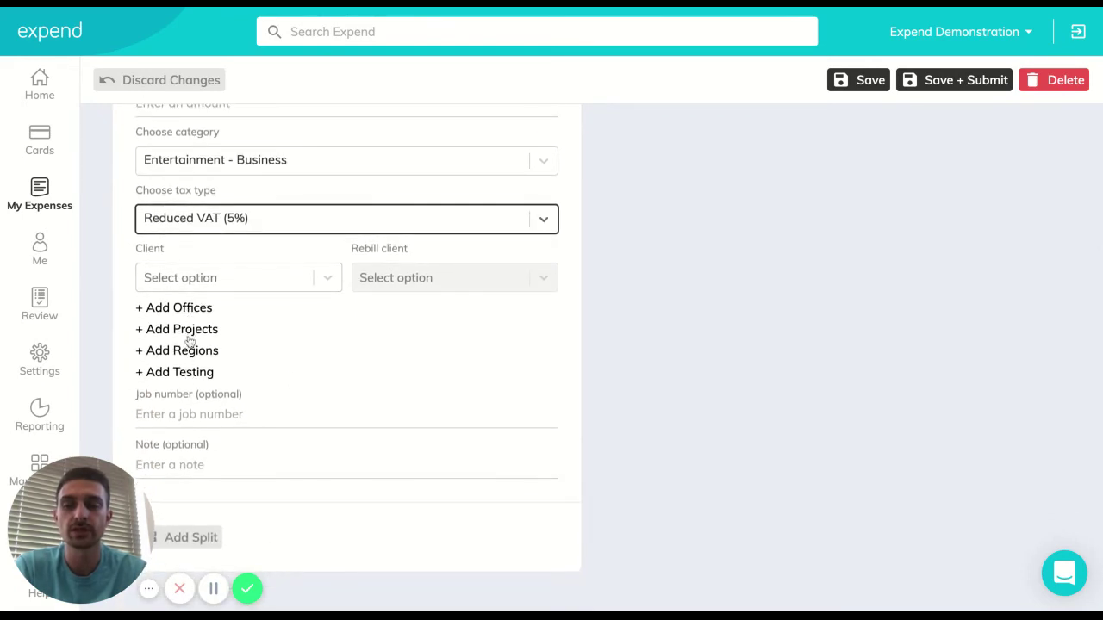
{"action": "left_click", "coordinate": [191, 372]}
{"action": "scroll", "coordinate": [301, 377], "scroll_direction": "down", "scroll_amount": 1}
{"action": "left_click", "coordinate": [381, 305]}
{"action": "left_click", "coordinate": [338, 353]}
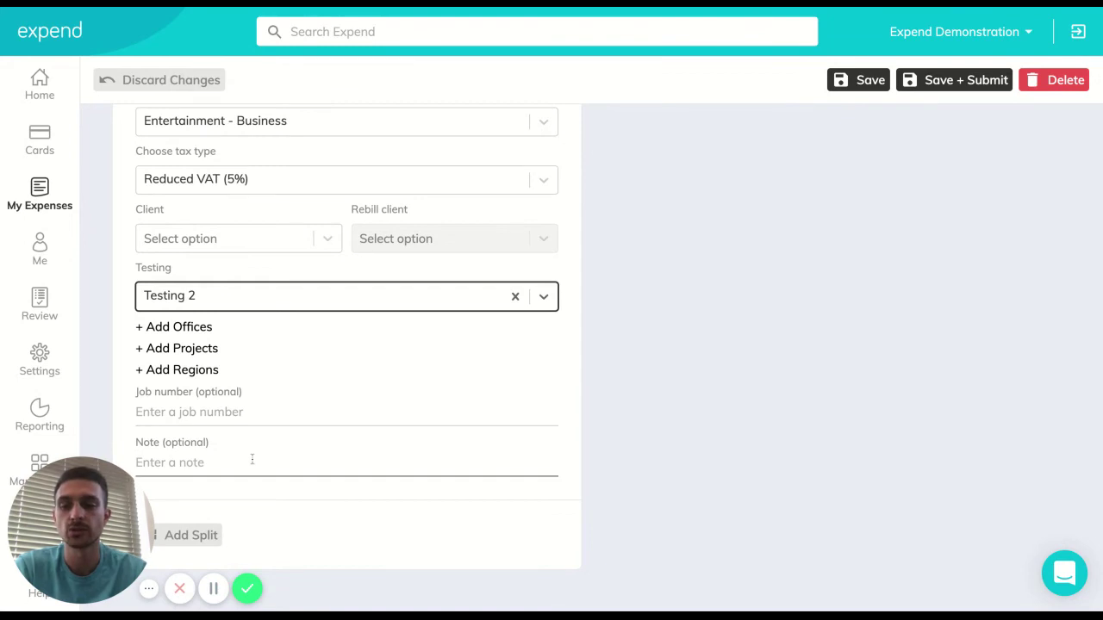
{"action": "left_click", "coordinate": [191, 535]}
{"action": "scroll", "coordinate": [374, 514], "scroll_direction": "down", "scroll_amount": 6}
- Choose Entertainment - Personal as item 2's category and Project 1 as its project
{"action": "scroll", "coordinate": [374, 514], "scroll_direction": "down", "scroll_amount": 2}
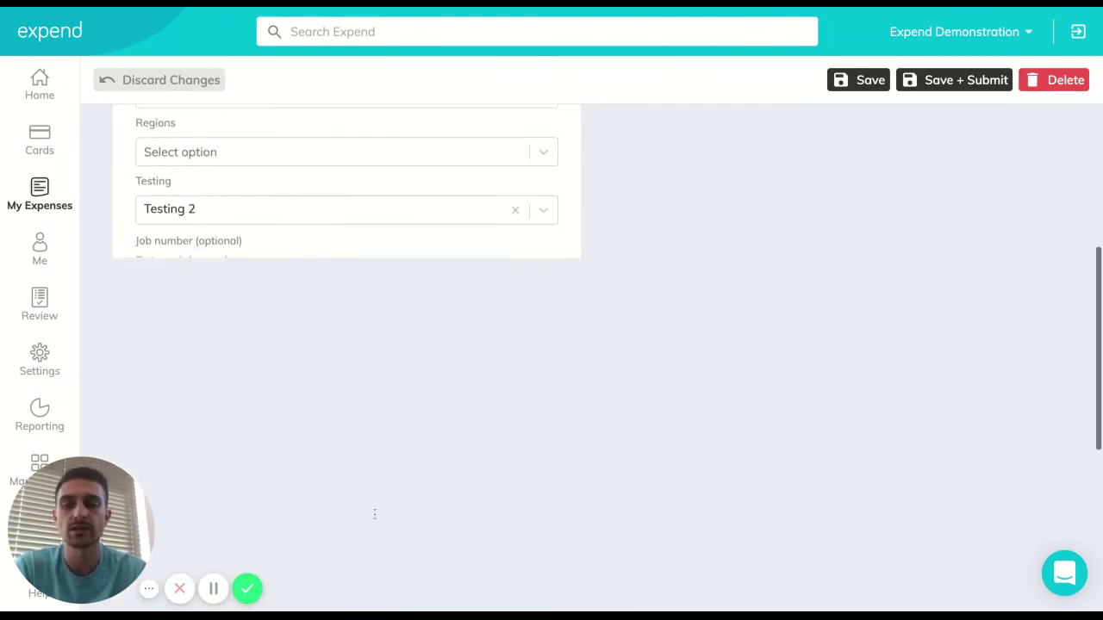
{"action": "scroll", "coordinate": [381, 465], "scroll_direction": "down", "scroll_amount": 1}
{"action": "scroll", "coordinate": [382, 468], "scroll_direction": "down", "scroll_amount": 3}
{"action": "left_click", "coordinate": [374, 245]}
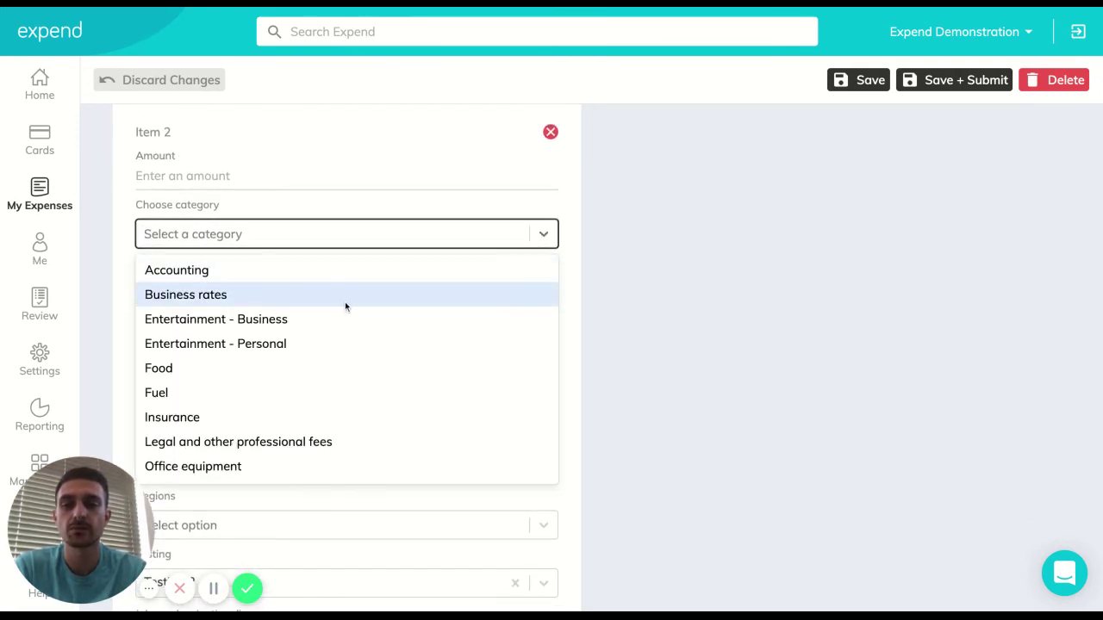
{"action": "left_click", "coordinate": [326, 343]}
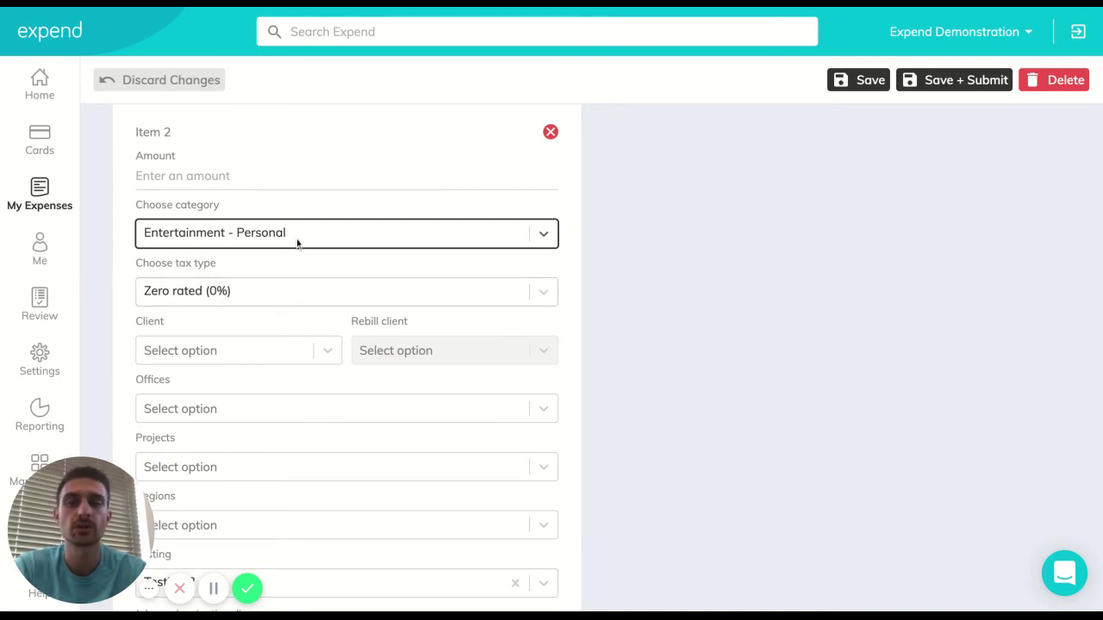
{"action": "scroll", "coordinate": [339, 400], "scroll_direction": "down", "scroll_amount": 1}
{"action": "left_click", "coordinate": [338, 419]}
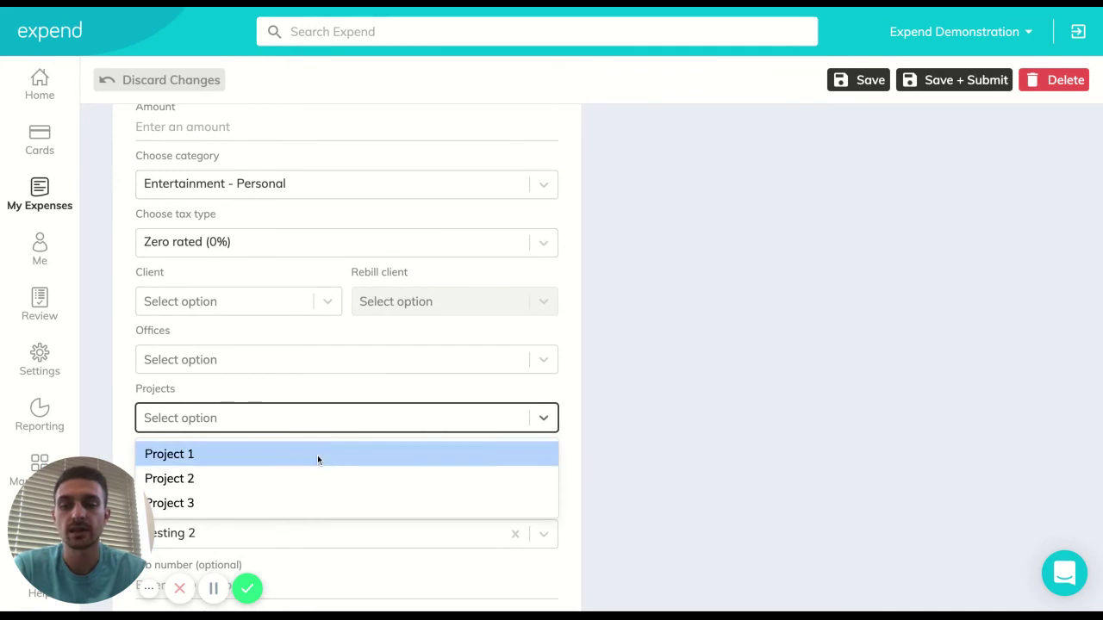
{"action": "left_click", "coordinate": [317, 454]}
{"action": "scroll", "coordinate": [598, 374], "scroll_direction": "up", "scroll_amount": 1}
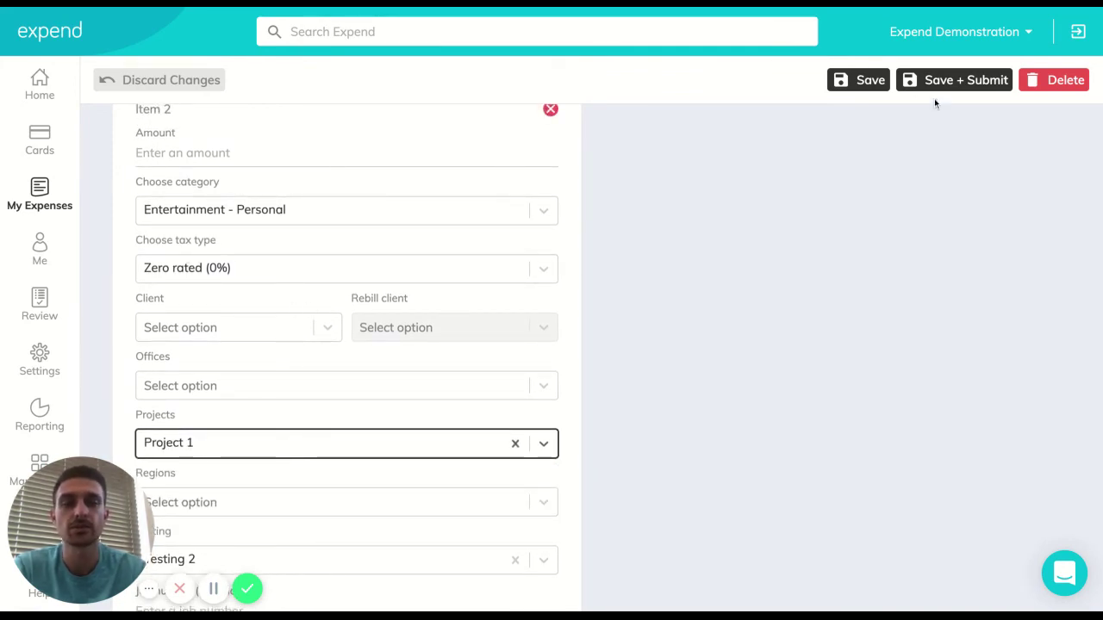
- After a failed save attempt, delete the unfinished split expense and confirm the deletion
{"action": "left_click", "coordinate": [872, 81]}
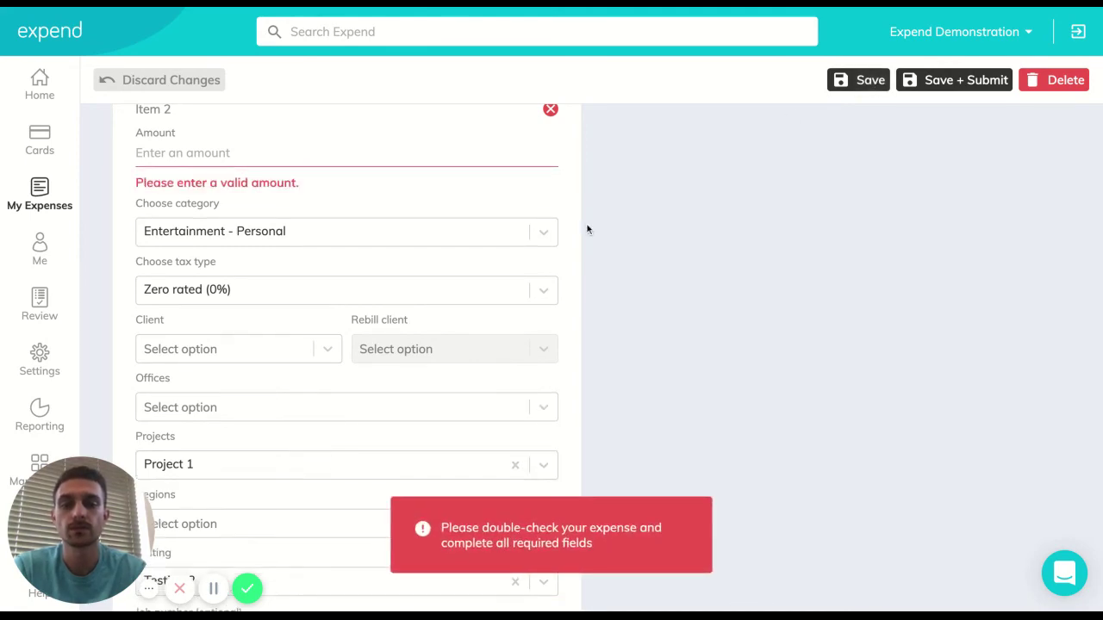
{"action": "scroll", "coordinate": [586, 226], "scroll_direction": "up", "scroll_amount": 2}
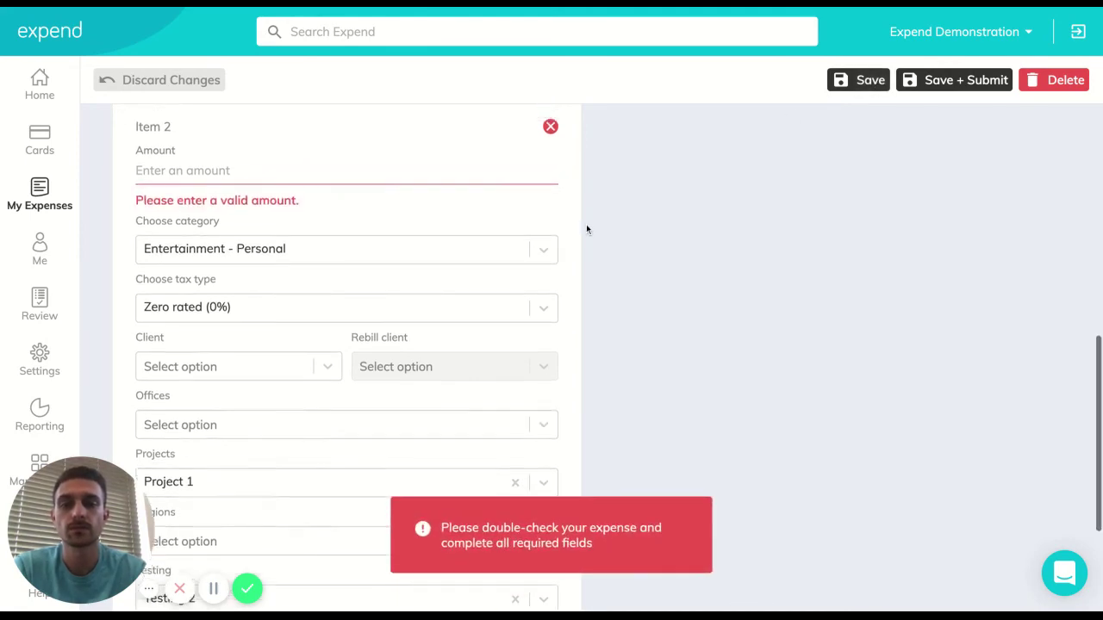
{"action": "left_click", "coordinate": [1054, 84]}
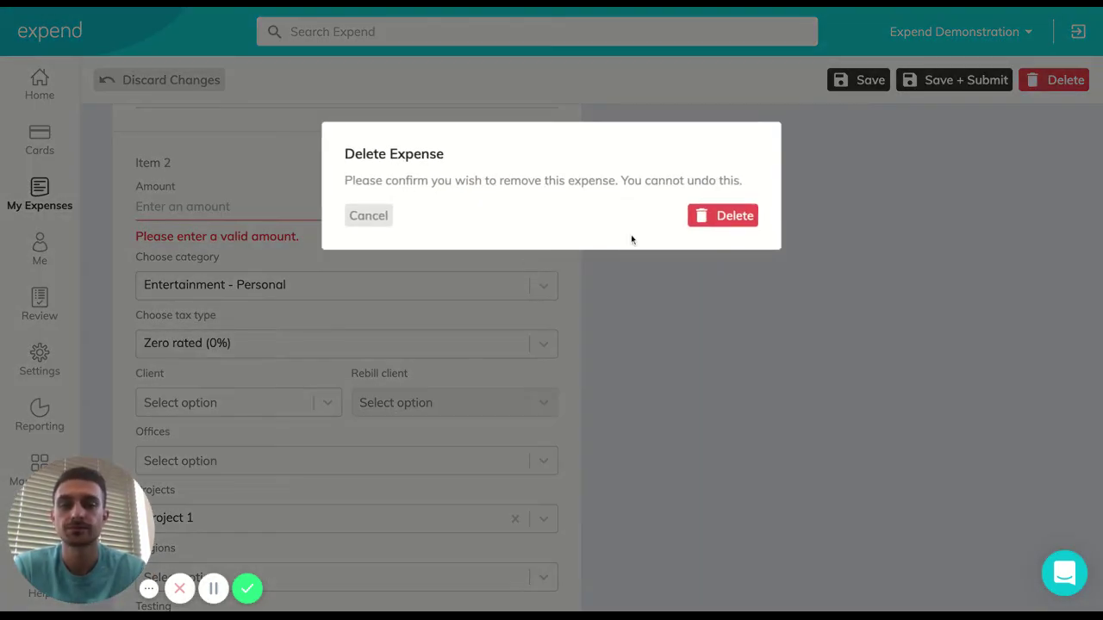
{"action": "left_click", "coordinate": [707, 223]}
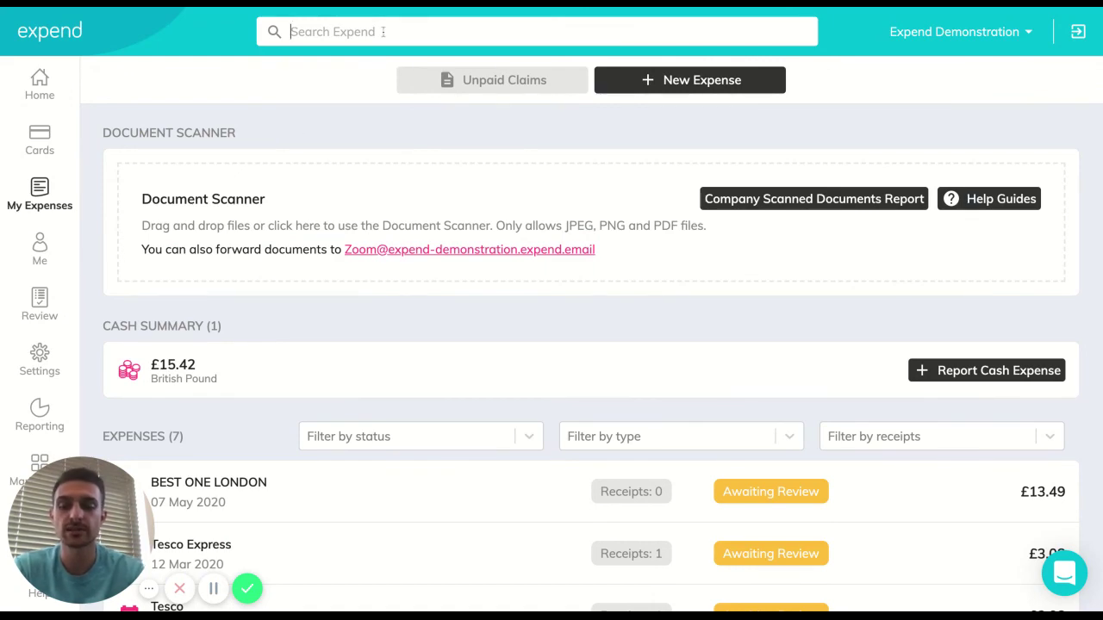
{"action": "type", "text": "tracki"}
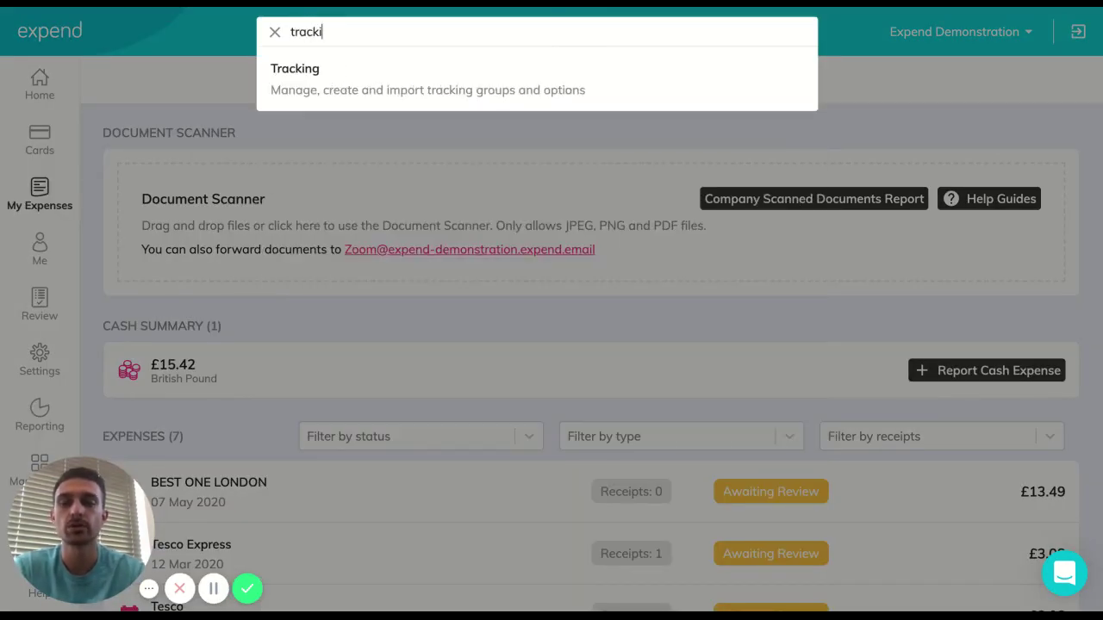
{"action": "key", "text": "BackSpace"}
{"action": "key", "text": "BackSpace"}
{"action": "key", "text": "BackSpace"}
{"action": "key", "text": "BackSpace"}
{"action": "key", "text": "BackSpace"}
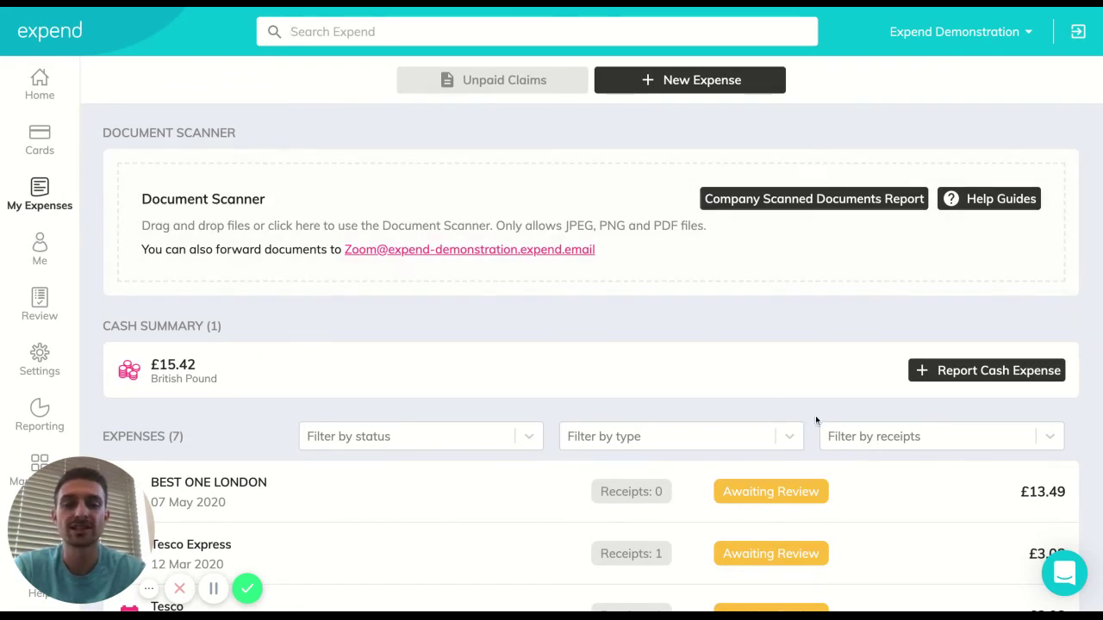
- Open the help messenger from the chat bubble in the bottom-right corner
{"action": "left_click", "coordinate": [1063, 575]}
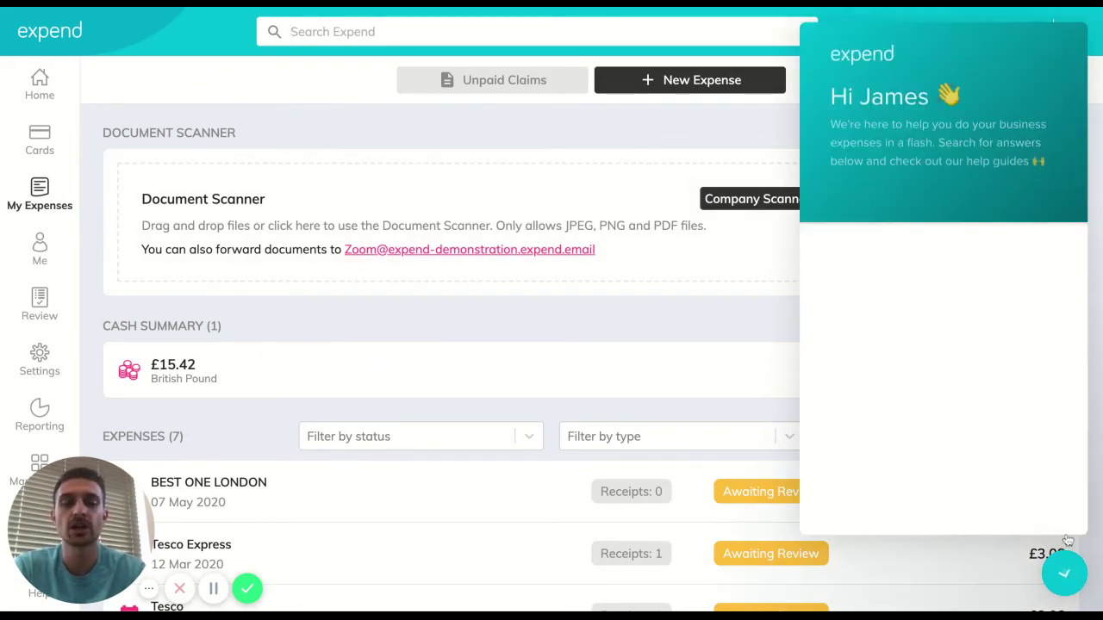